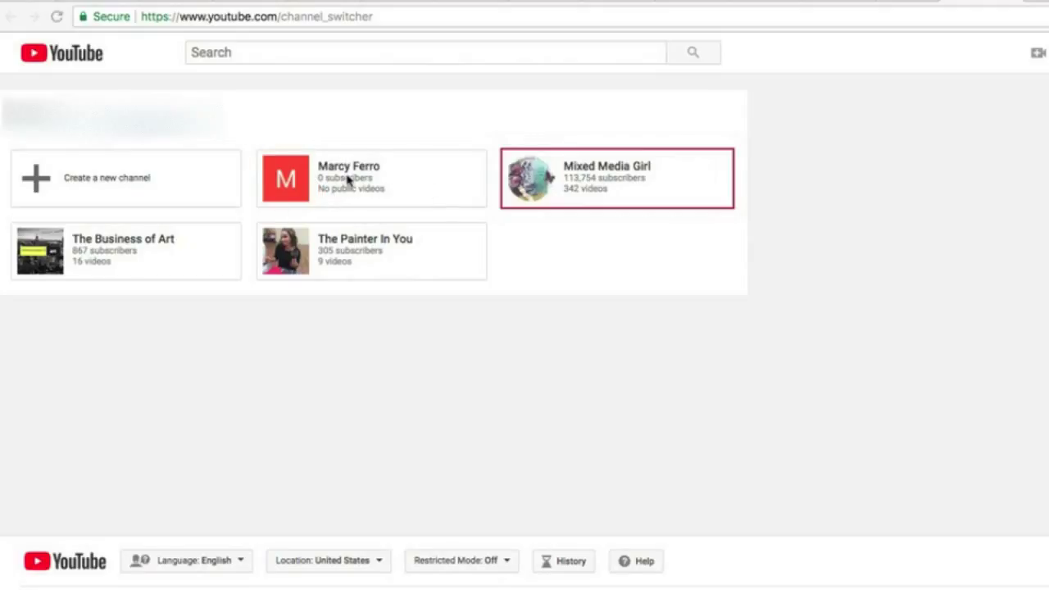
Start a new channel from the 'Create a new channel' card in the channel switcher.
{"action": "left_click", "coordinate": [348, 180]}
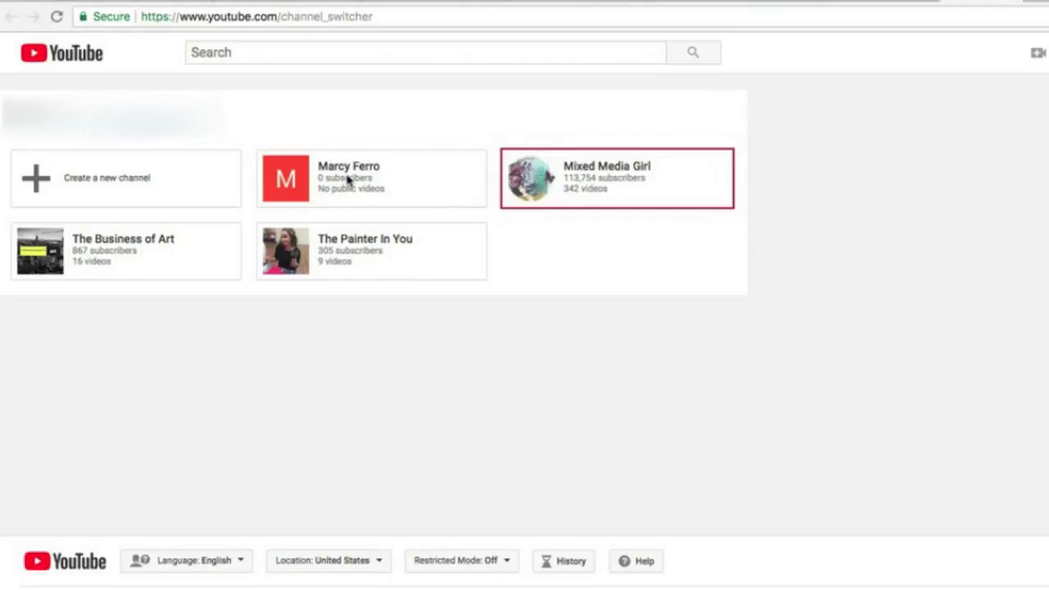
{"action": "left_click", "coordinate": [73, 182]}
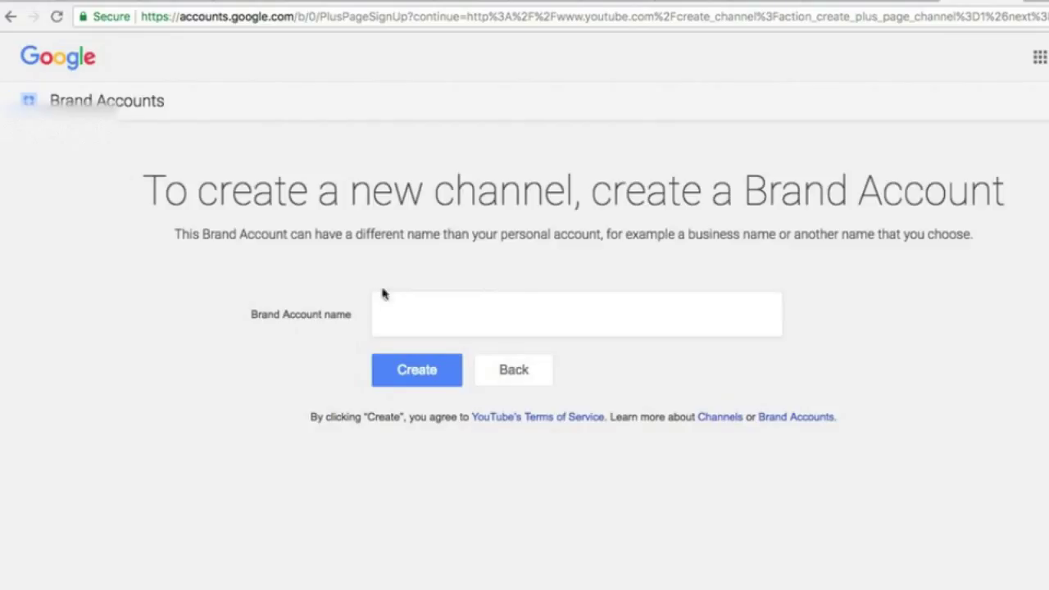
Create a Brand Account named 'Tips for Building a YouTube Channel'.
{"action": "left_click", "coordinate": [405, 327]}
{"action": "left_click", "coordinate": [405, 328]}
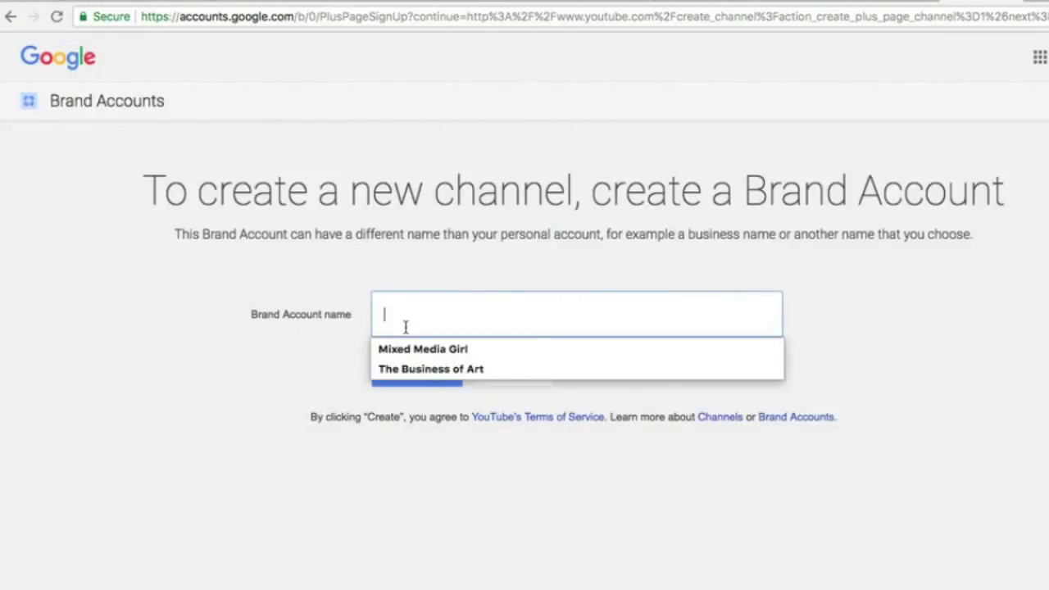
{"action": "type", "text": "Tips for "}
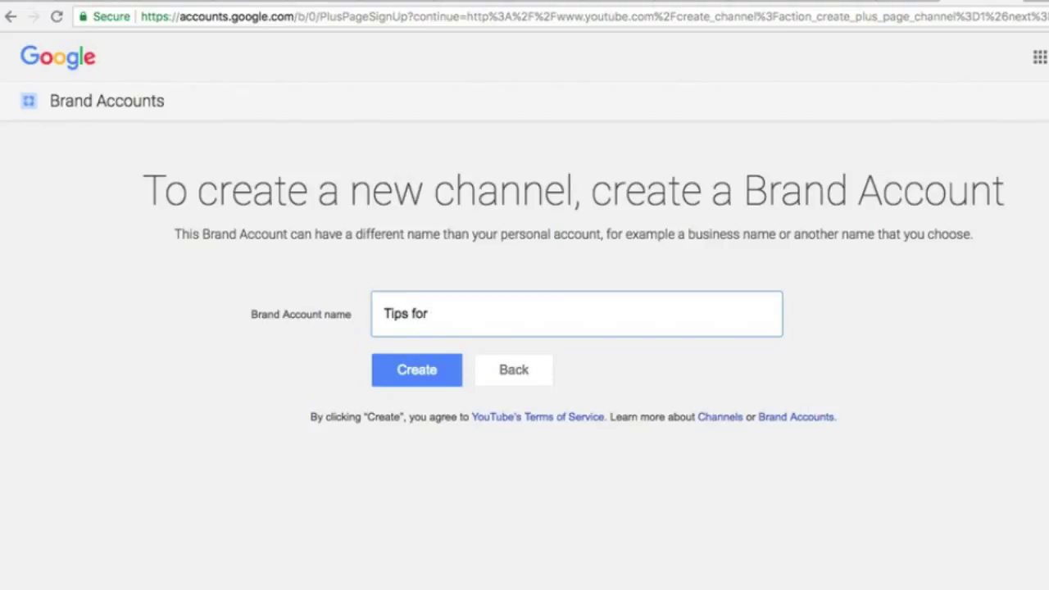
{"action": "type", "text": "Building a"}
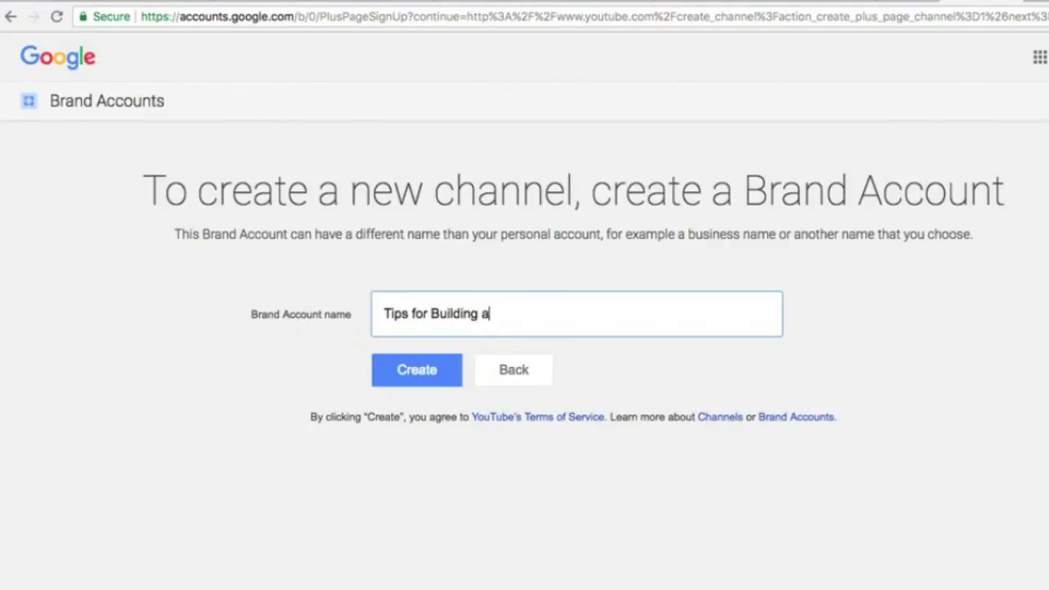
{"action": "type", "text": " YouTube Chan"}
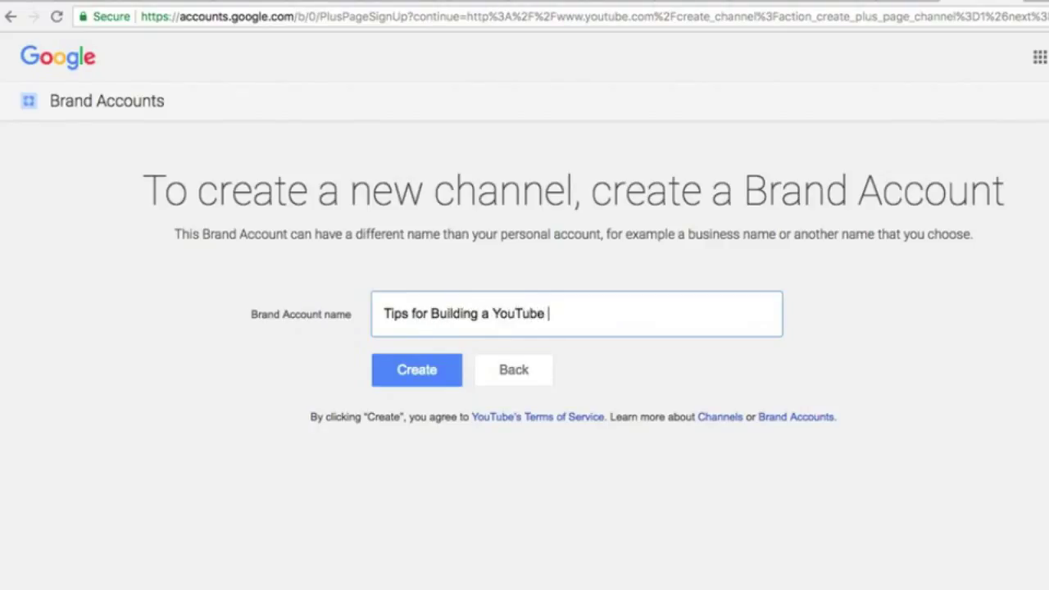
{"action": "type", "text": "nel"}
{"action": "left_click", "coordinate": [399, 382]}
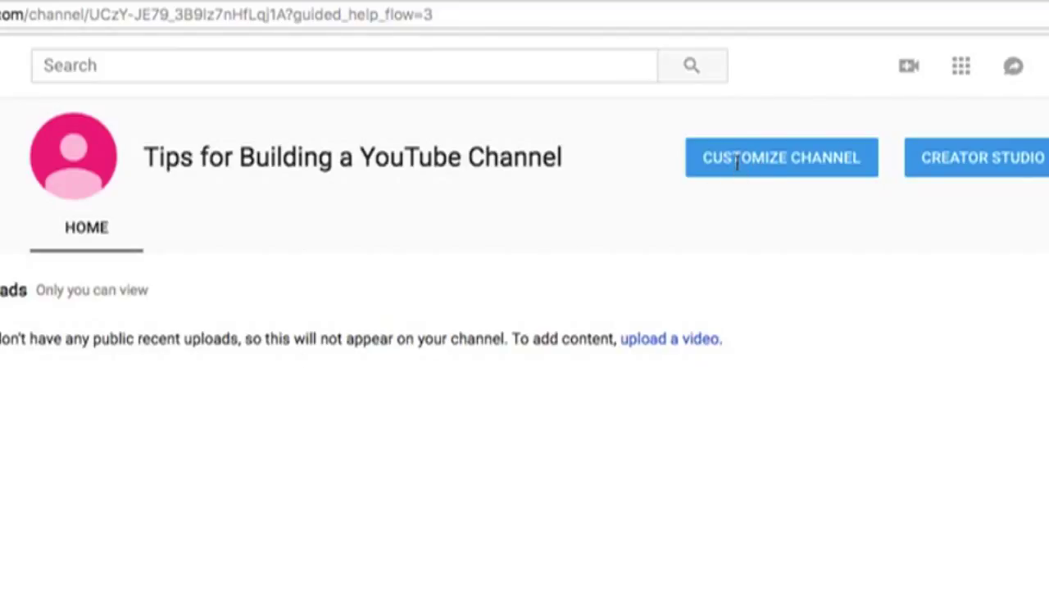
Open channel customization and check the channel art upload dialog's 2560 x 1440 size, then close it.
{"action": "left_click", "coordinate": [779, 160]}
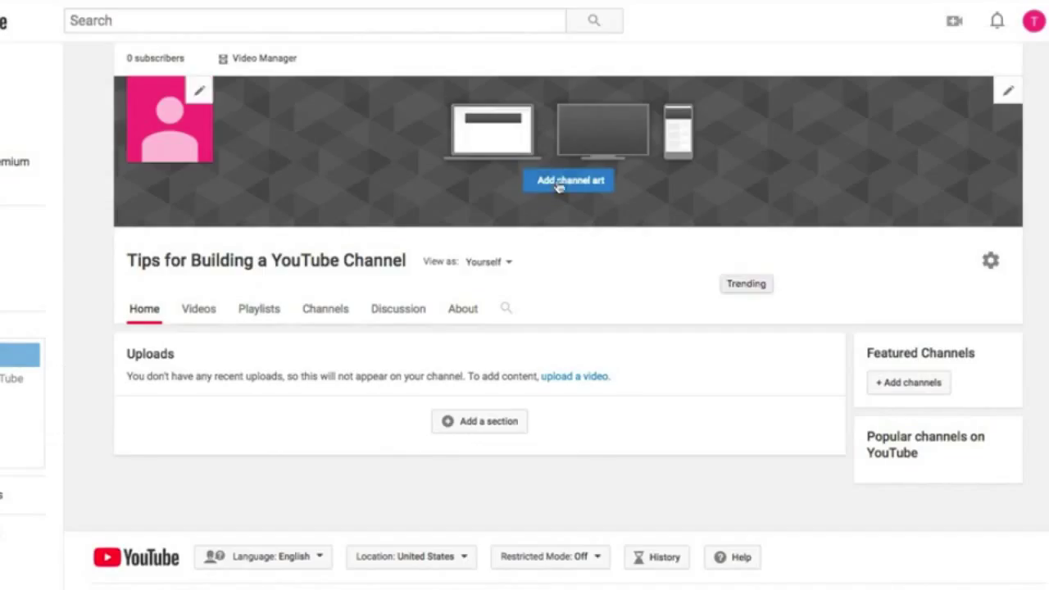
{"action": "left_click", "coordinate": [557, 185]}
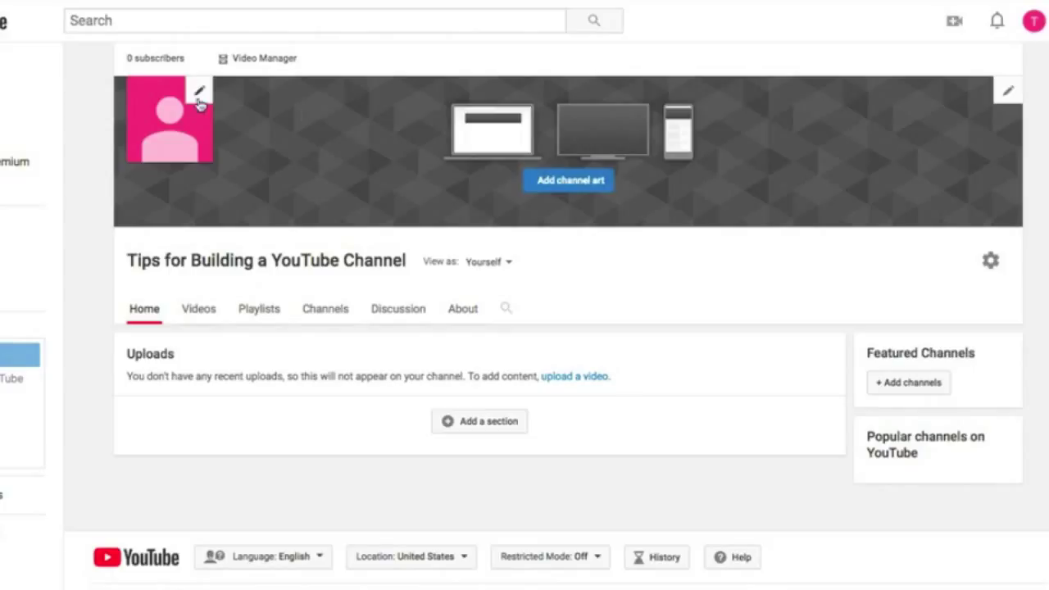
{"action": "left_click", "coordinate": [587, 194]}
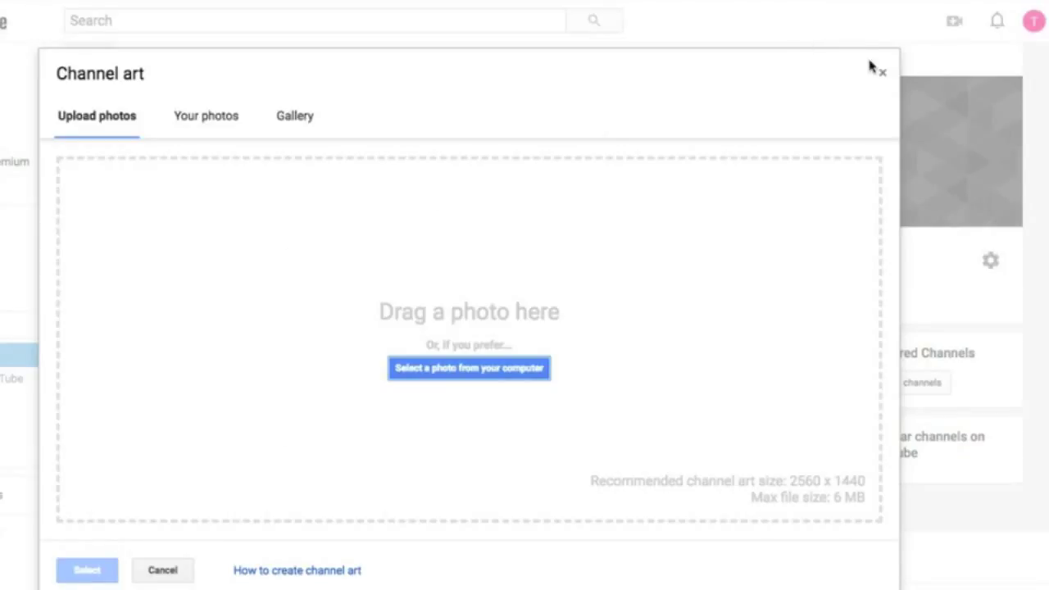
{"action": "left_click", "coordinate": [882, 74]}
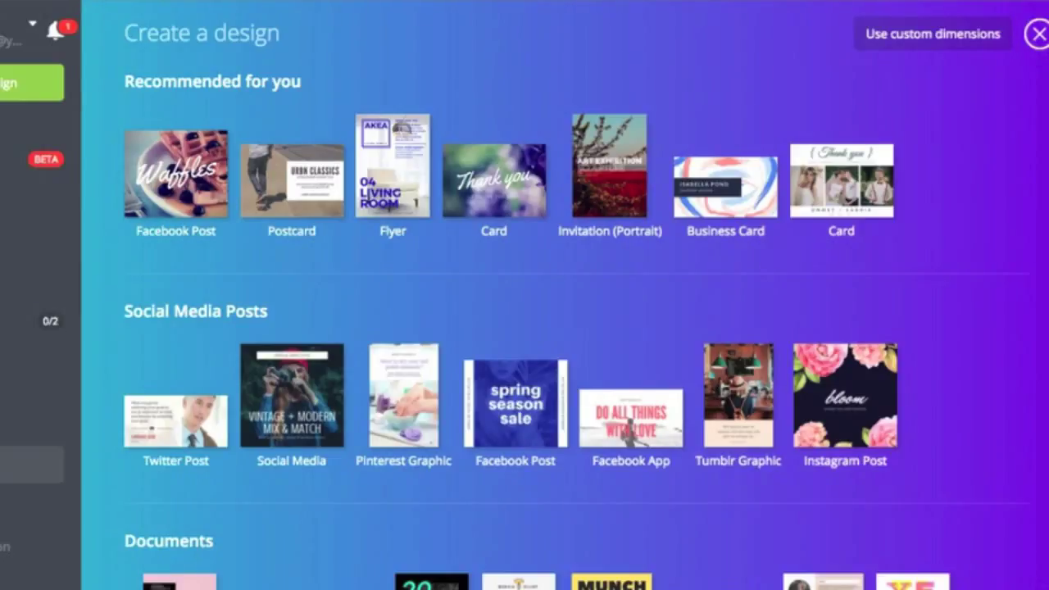
Search Canva for 'youtube channel art' and start a design from the Chasing the Sun template.
{"action": "key", "text": "Escape"}
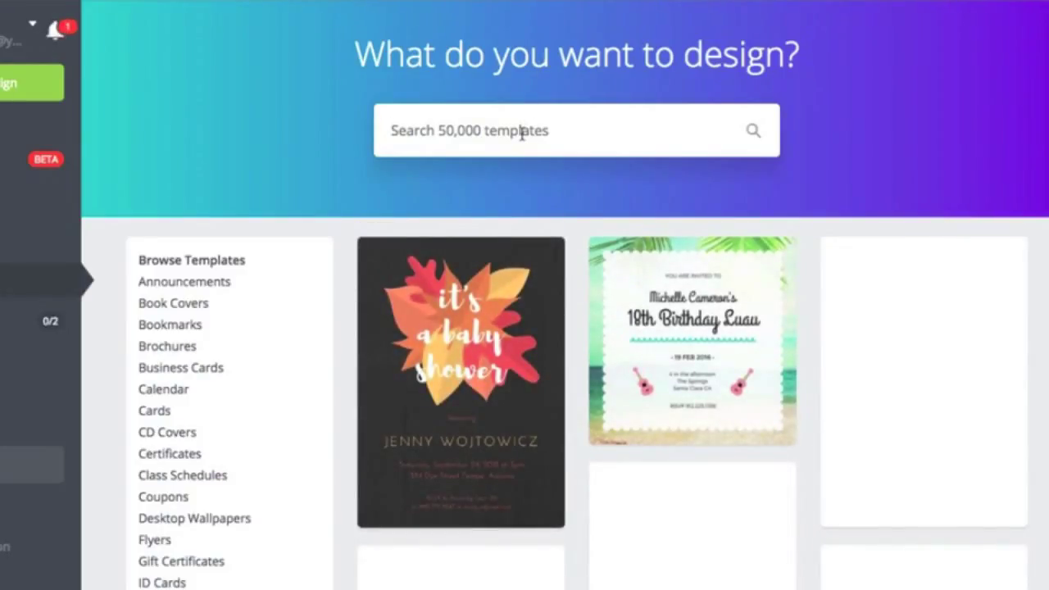
{"action": "type", "text": "youtube h"}
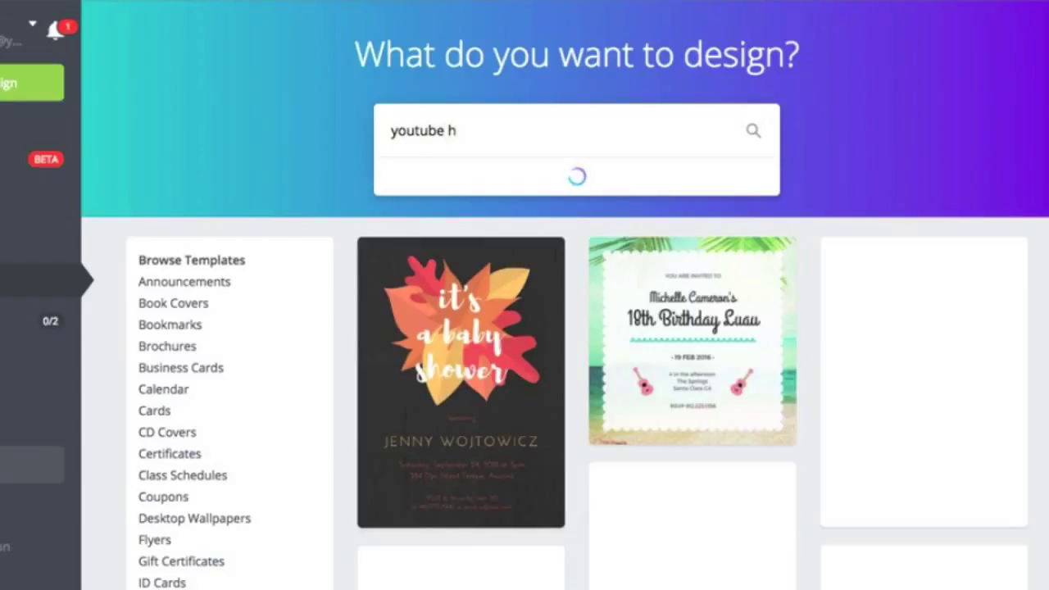
{"action": "key", "text": "BackSpace"}
{"action": "type", "text": "channel art"}
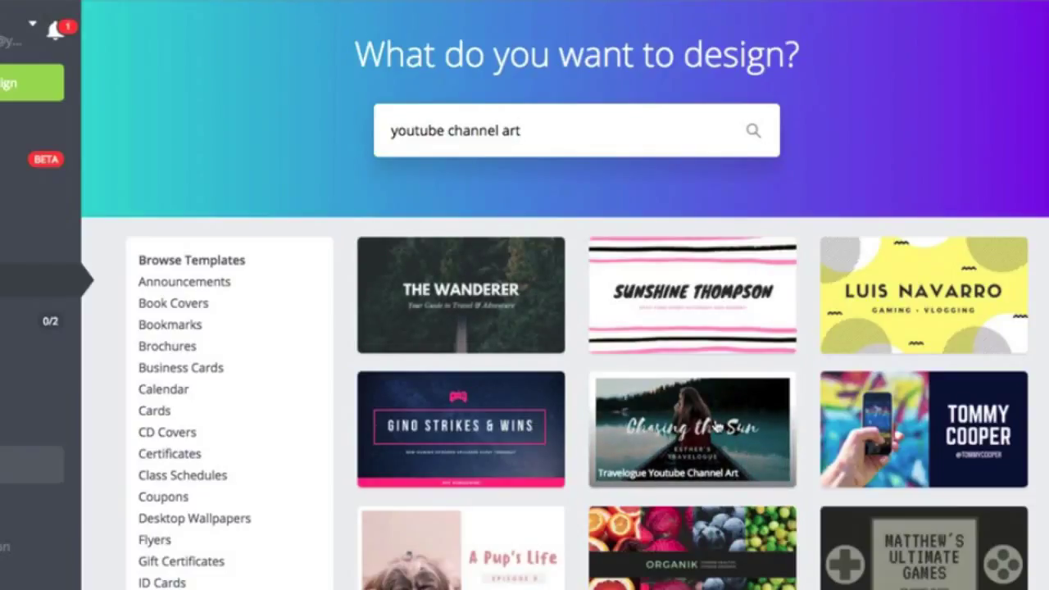
{"action": "left_click", "coordinate": [699, 419]}
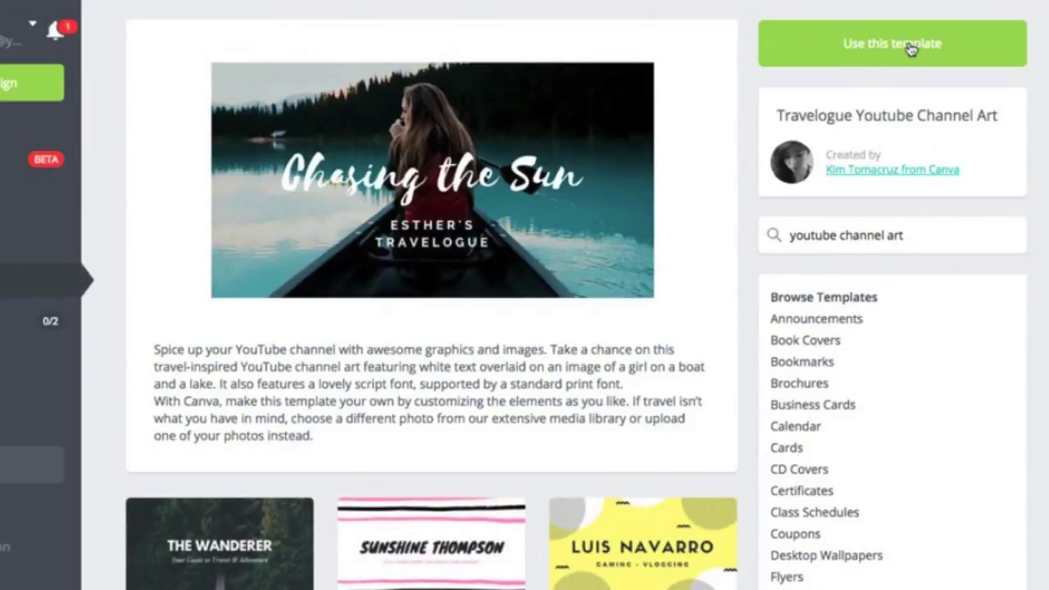
{"action": "left_click_drag", "start_coordinate": [912, 49], "coordinate": [212, 177]}
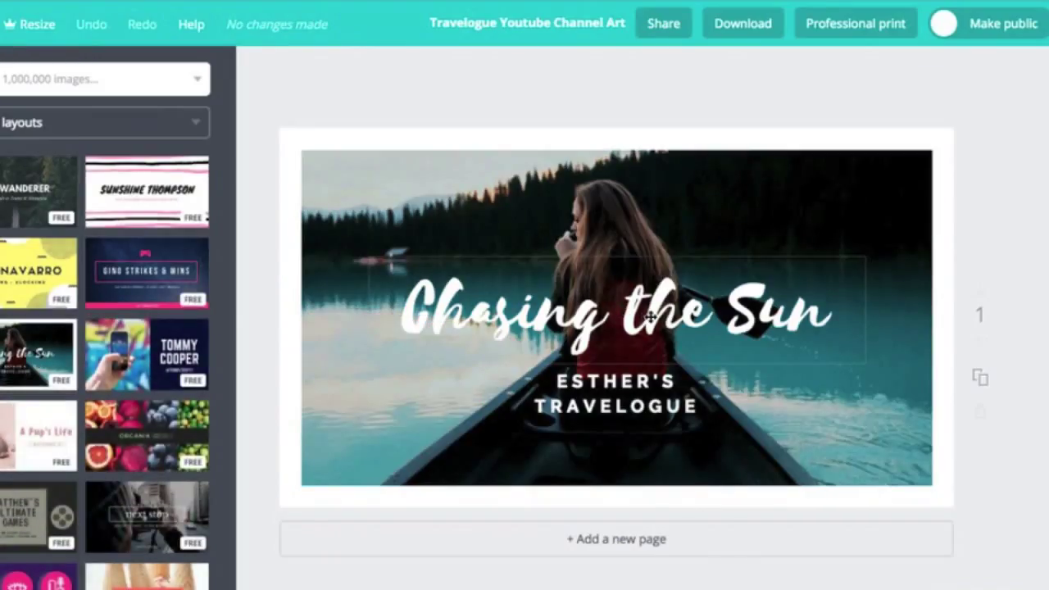
Change the banner title to 'Tips for Building' / 'a YouTube Channel' on two lines.
{"action": "left_click", "coordinate": [650, 316]}
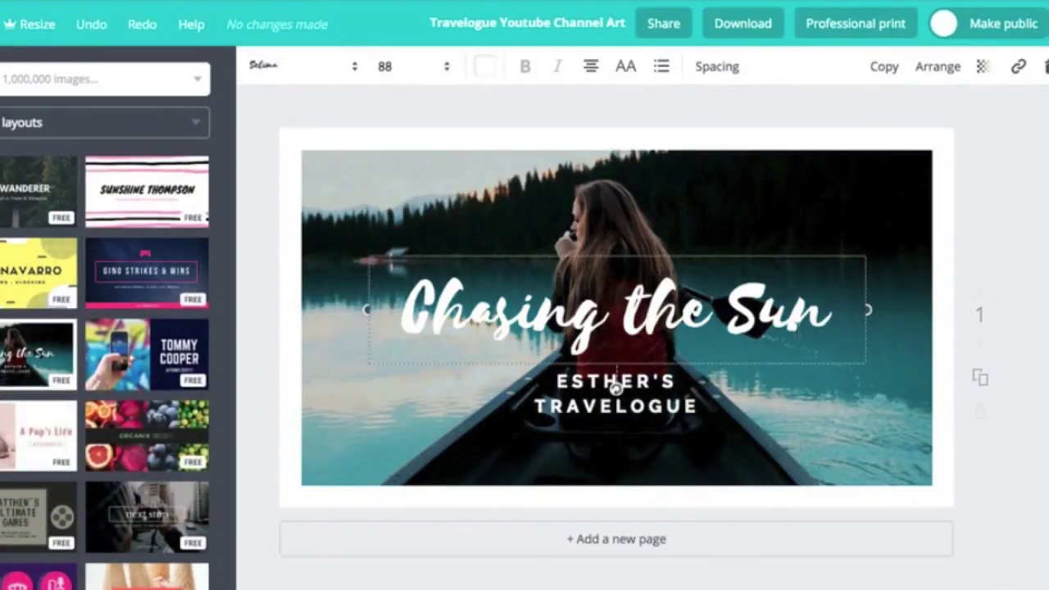
{"action": "double_click", "coordinate": [826, 318]}
{"action": "key", "text": "ctrl+a"}
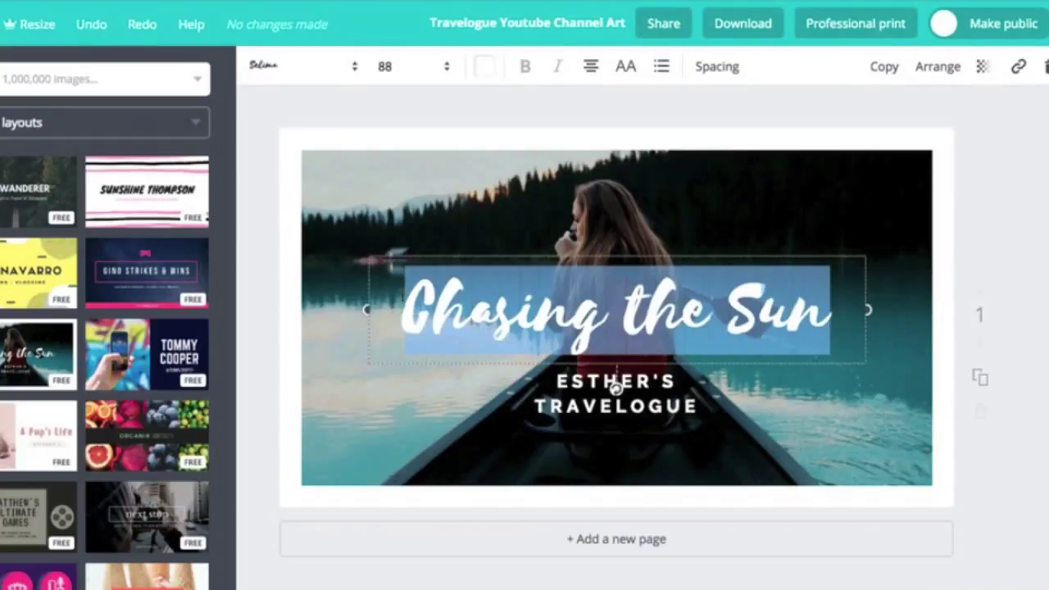
{"action": "type", "text": "T"}
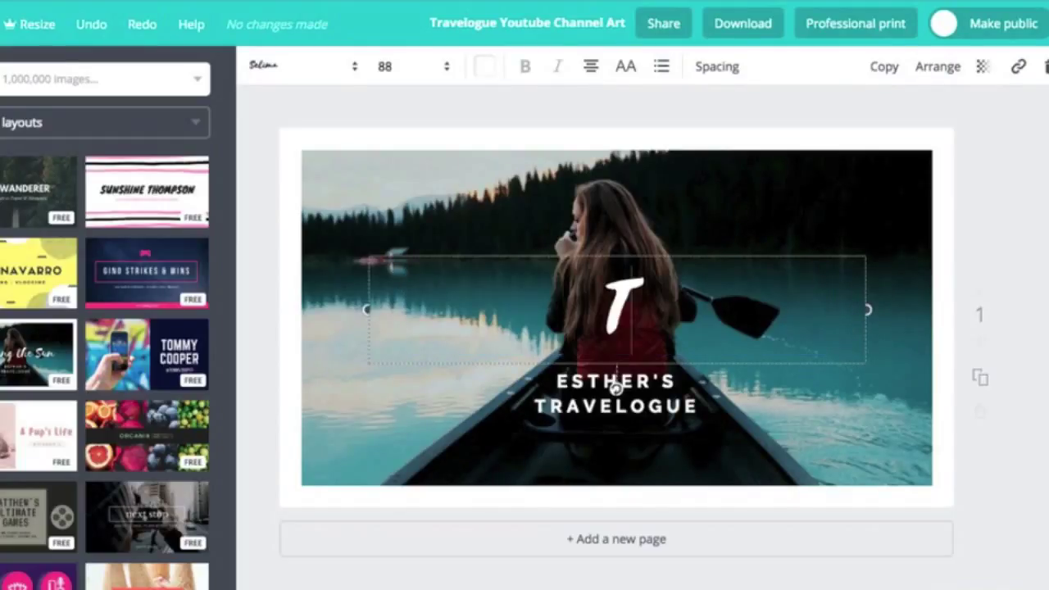
{"action": "type", "text": "ips for Building"}
{"action": "key", "text": "Return"}
{"action": "type", "text": "a You"}
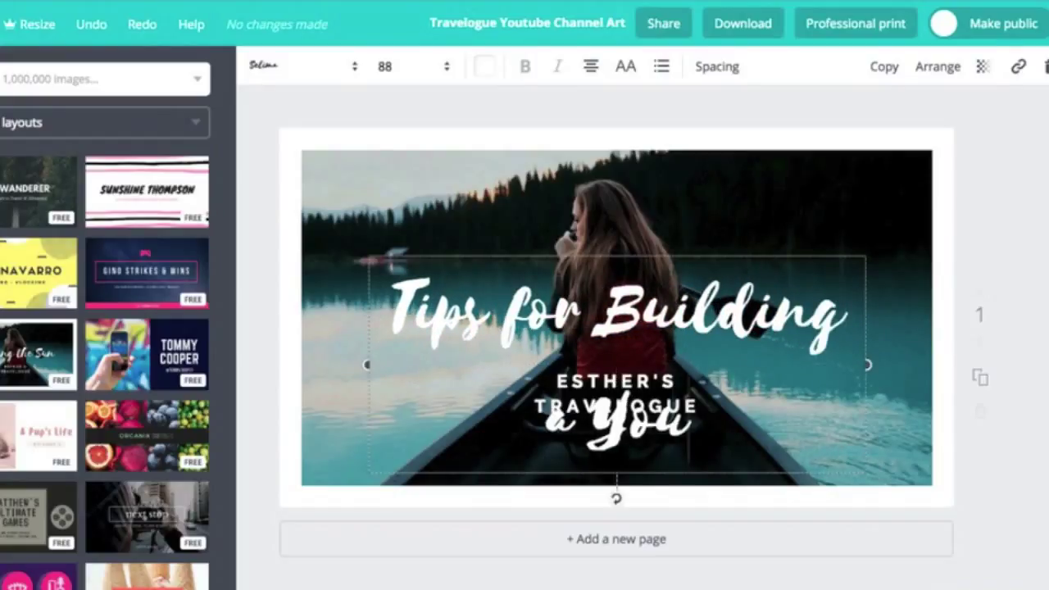
{"action": "type", "text": "Tube Ch"}
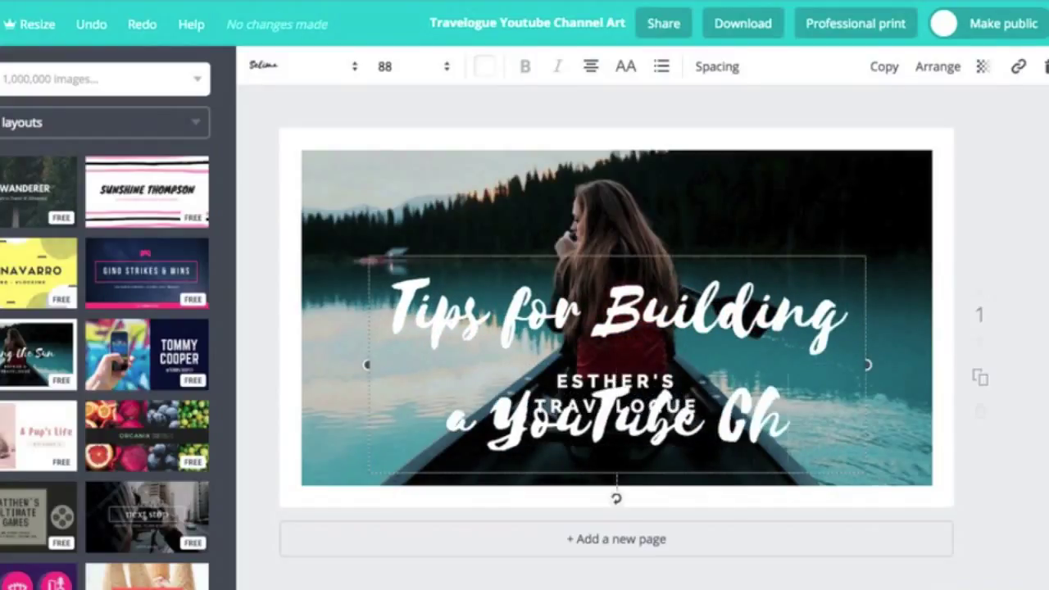
{"action": "type", "text": "annel"}
{"action": "left_click", "coordinate": [819, 218]}
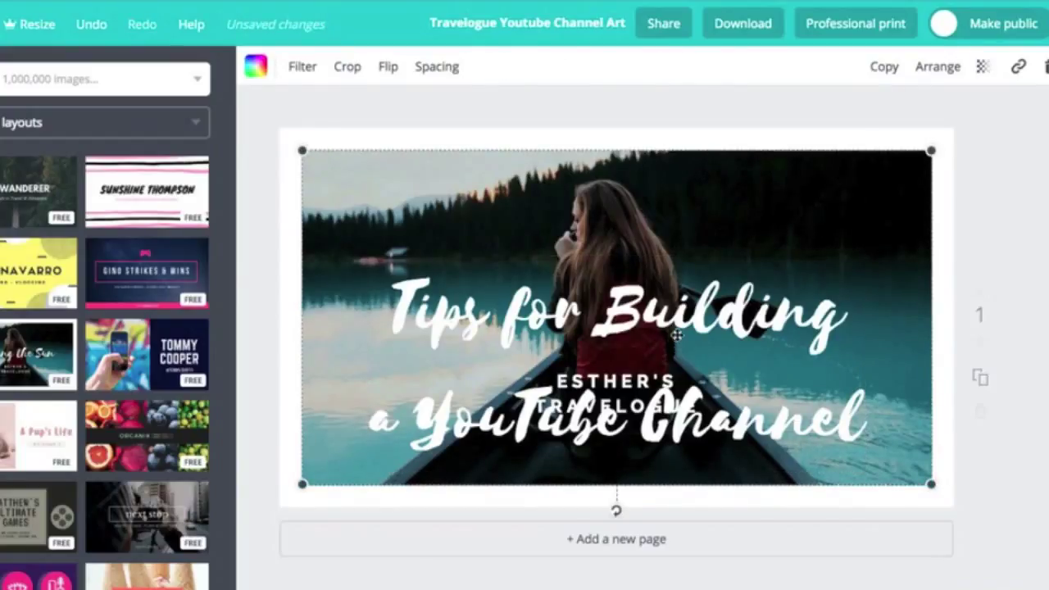
Move the title higher and tuck the ESTHER'S TRAVELOGUE text behind it.
{"action": "left_click_drag", "start_coordinate": [677, 334], "coordinate": [687, 270]}
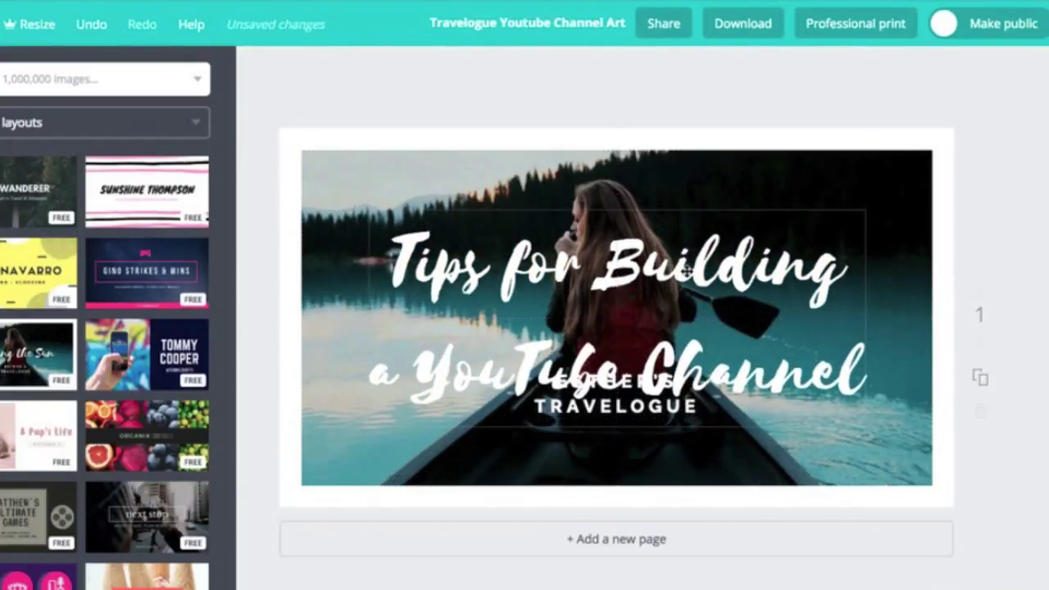
{"action": "left_click", "coordinate": [626, 411]}
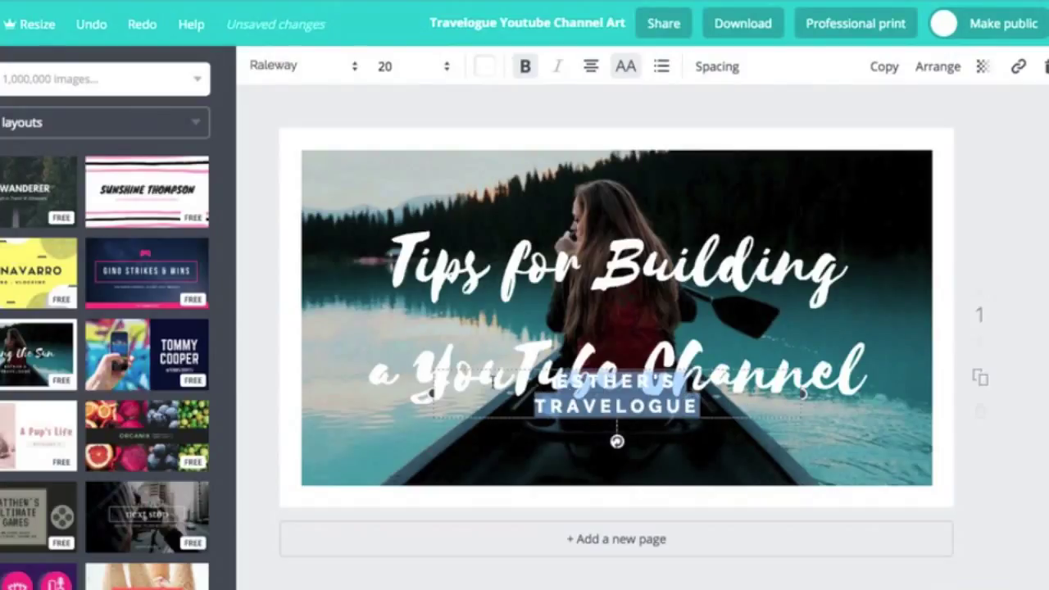
{"action": "left_click_drag", "start_coordinate": [625, 408], "coordinate": [625, 385]}
{"action": "left_click", "coordinate": [506, 370]}
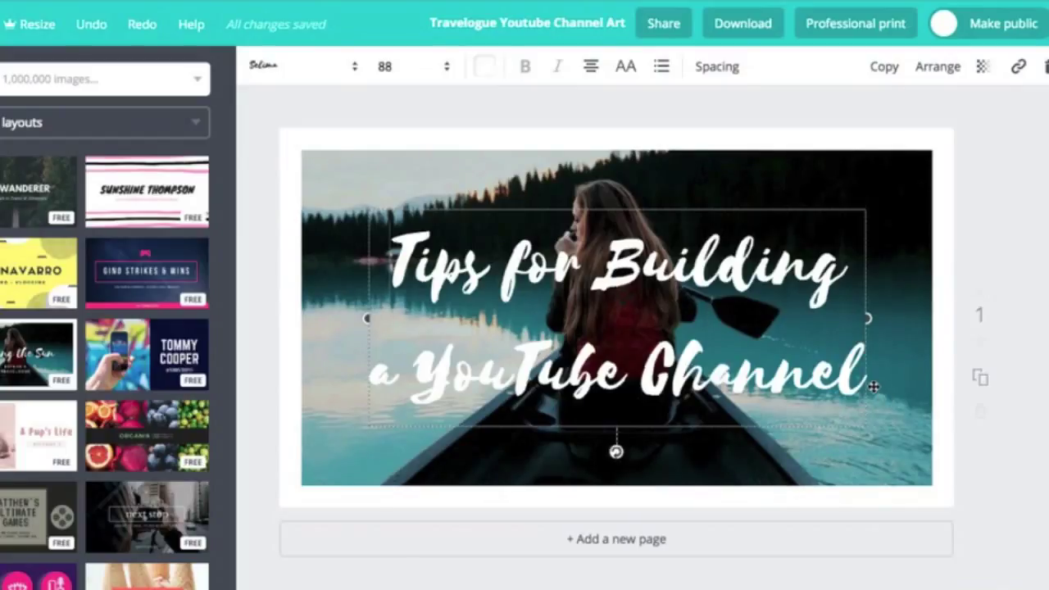
Set the title font size to 64 and move it lower on the canoe photo.
{"action": "left_click_drag", "start_coordinate": [869, 385], "coordinate": [390, 254]}
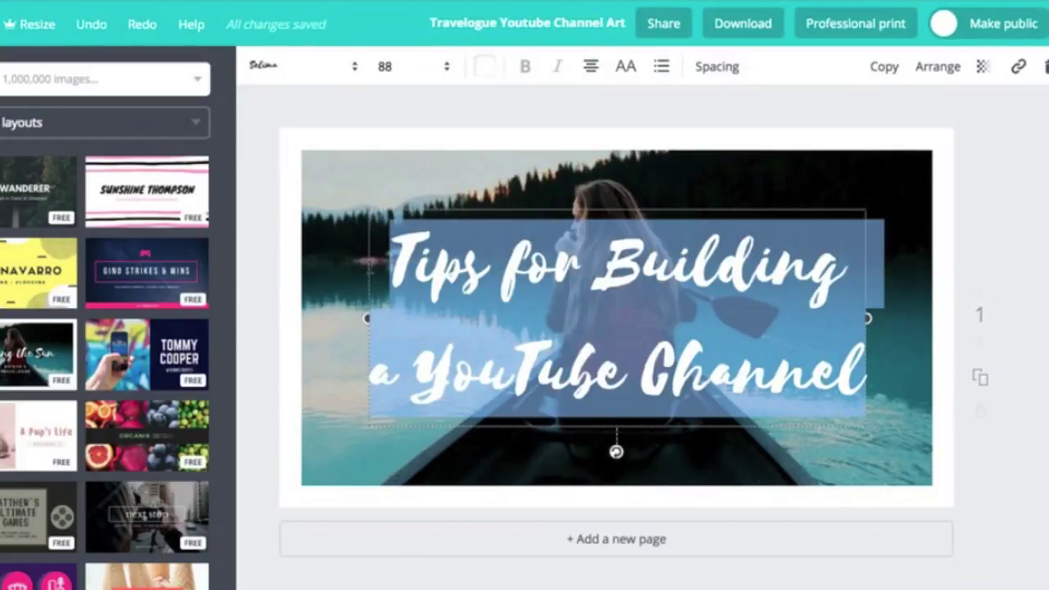
{"action": "left_click", "coordinate": [447, 68]}
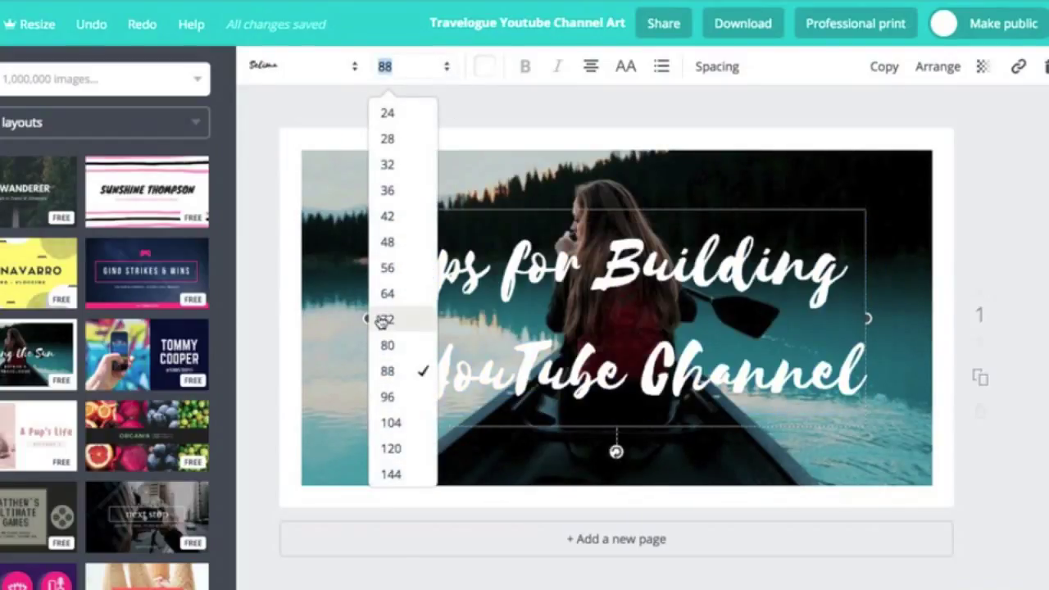
{"action": "left_click", "coordinate": [388, 295]}
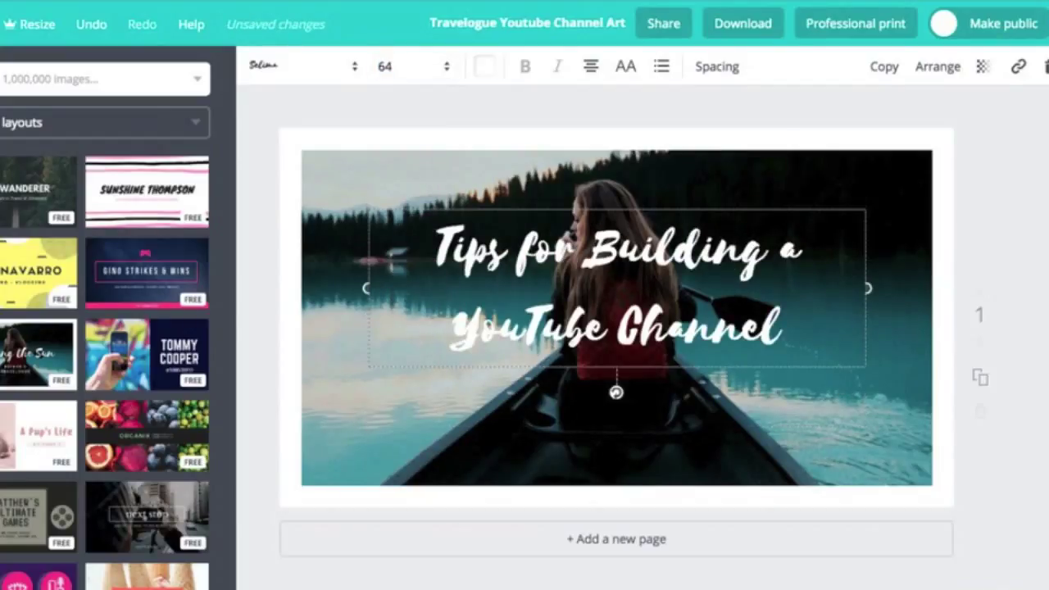
{"action": "left_click", "coordinate": [860, 176]}
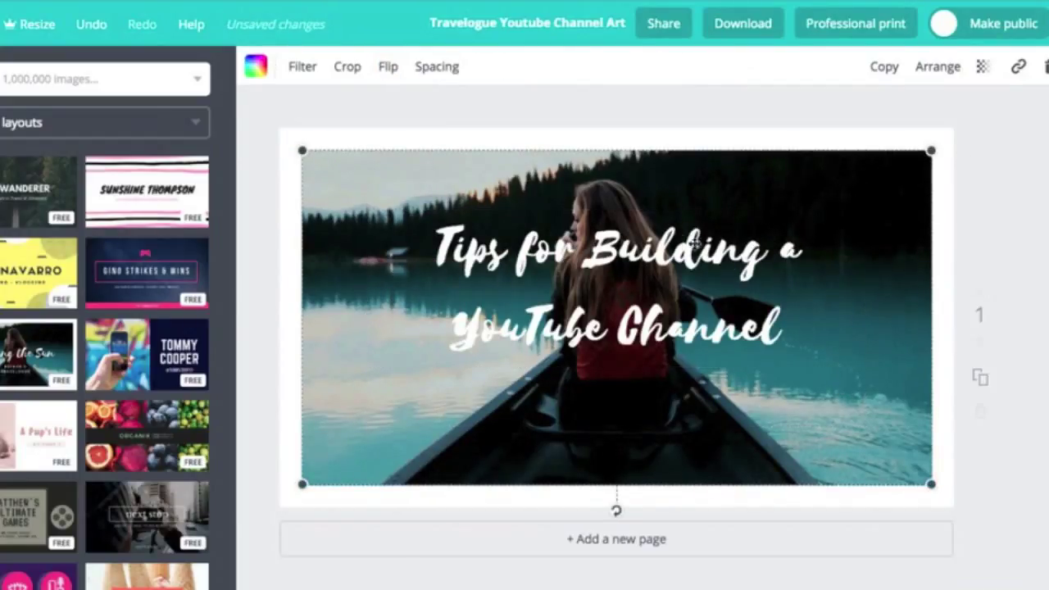
{"action": "left_click_drag", "start_coordinate": [679, 248], "coordinate": [680, 277]}
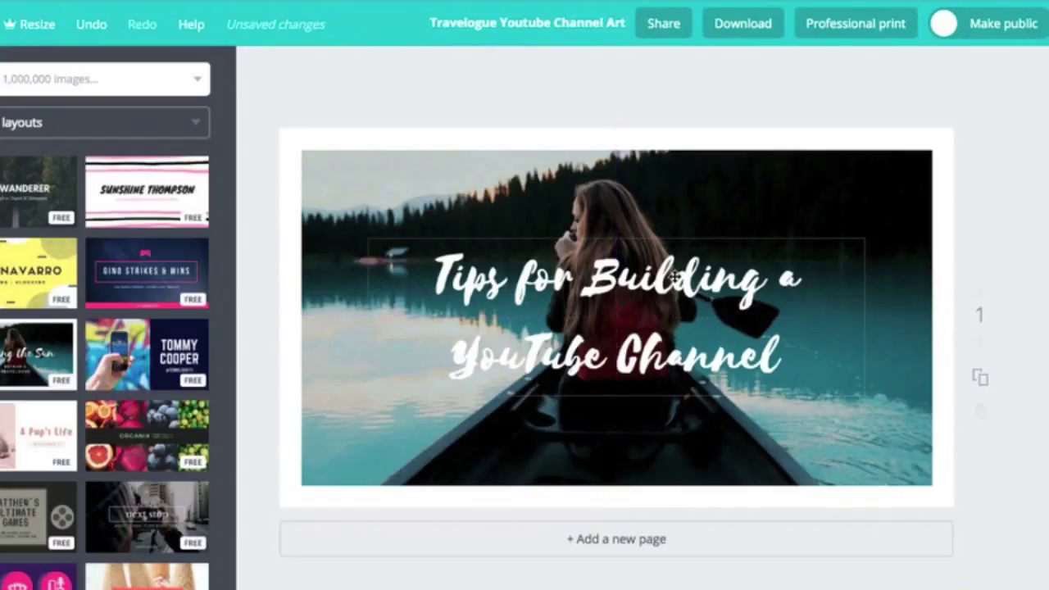
{"action": "left_click", "coordinate": [878, 119]}
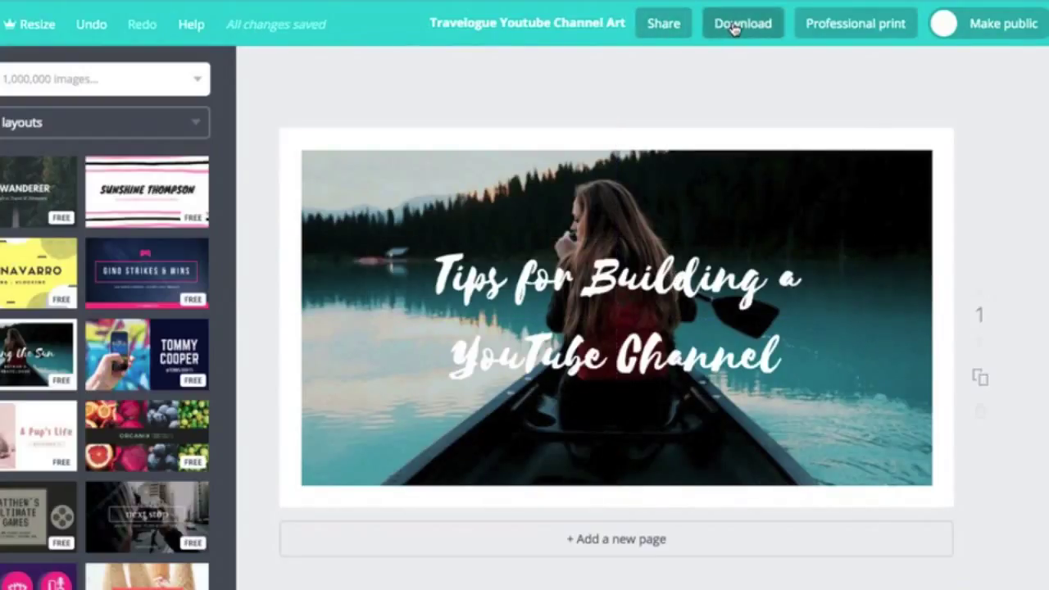
Download the banner design as a JPG.
{"action": "left_click", "coordinate": [734, 26]}
{"action": "left_click", "coordinate": [807, 112]}
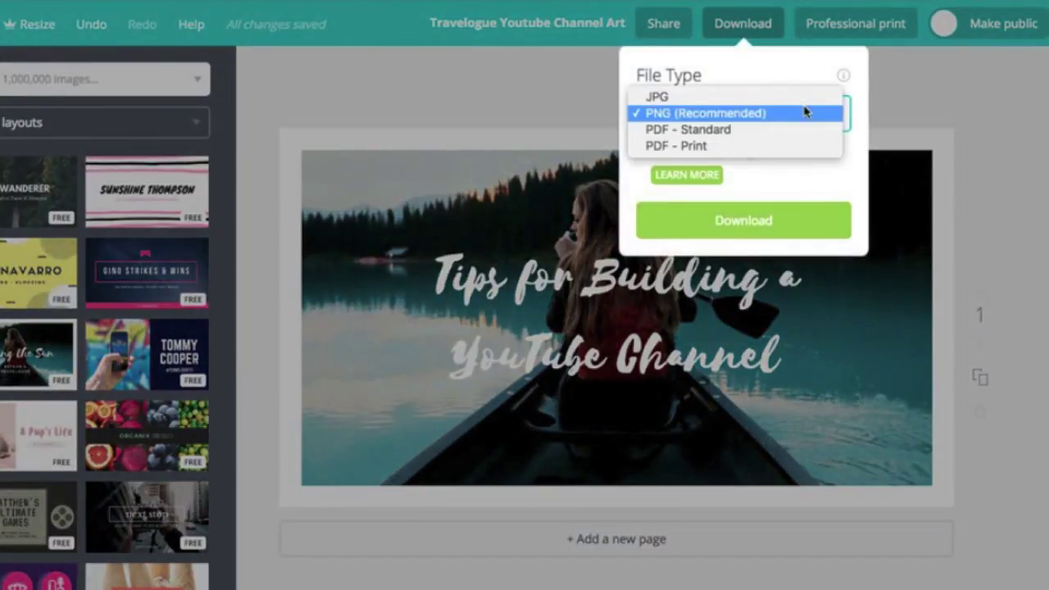
{"action": "left_click", "coordinate": [726, 100]}
{"action": "left_click", "coordinate": [726, 176]}
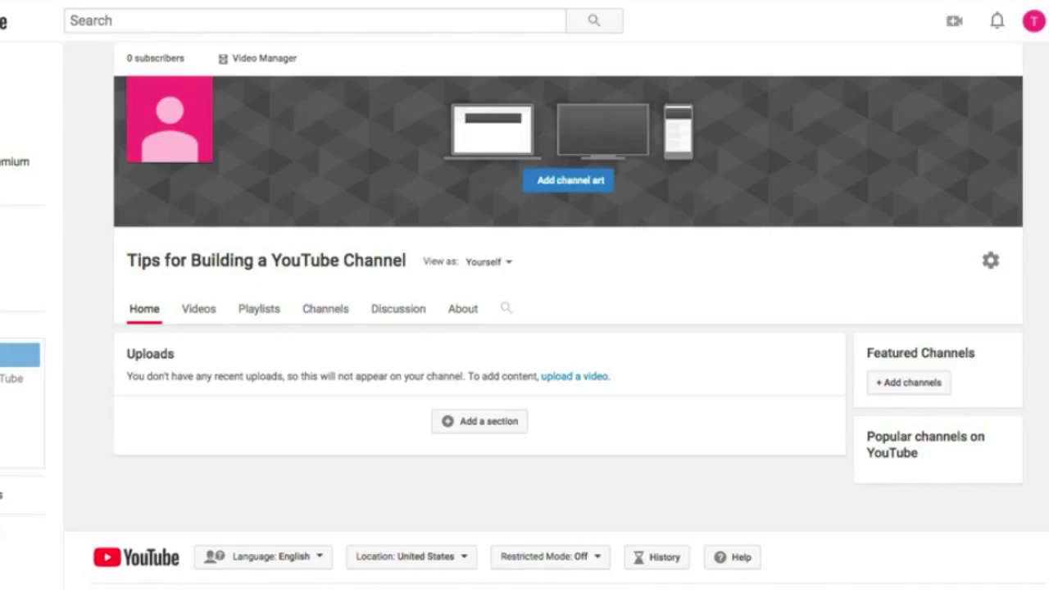
Upload the downloaded JPG as channel art, adjusting its crop before saving.
{"action": "left_click", "coordinate": [567, 182]}
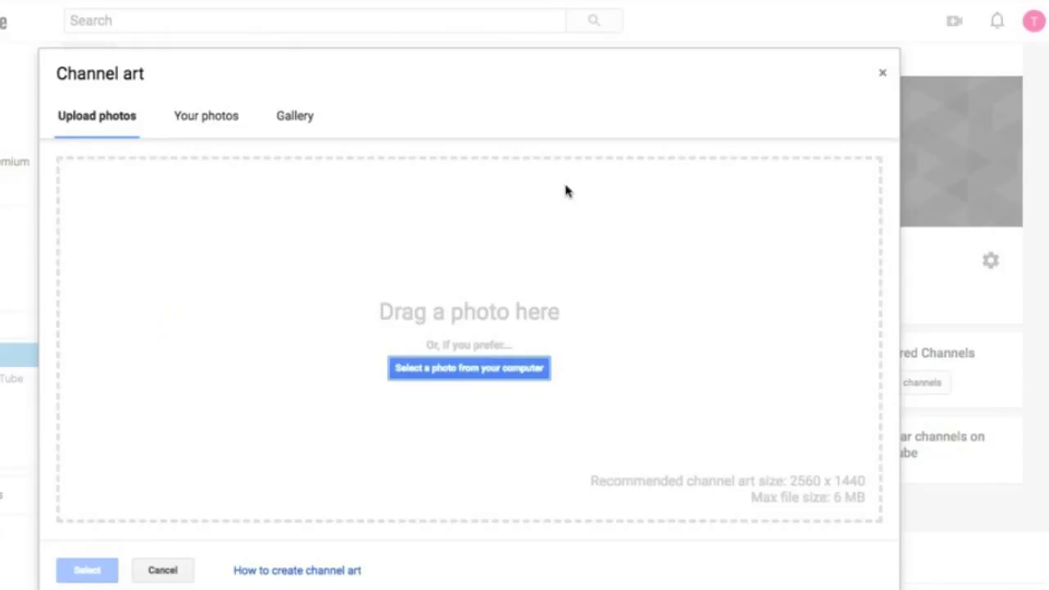
{"action": "left_click_drag", "start_coordinate": [566, 191], "coordinate": [475, 276]}
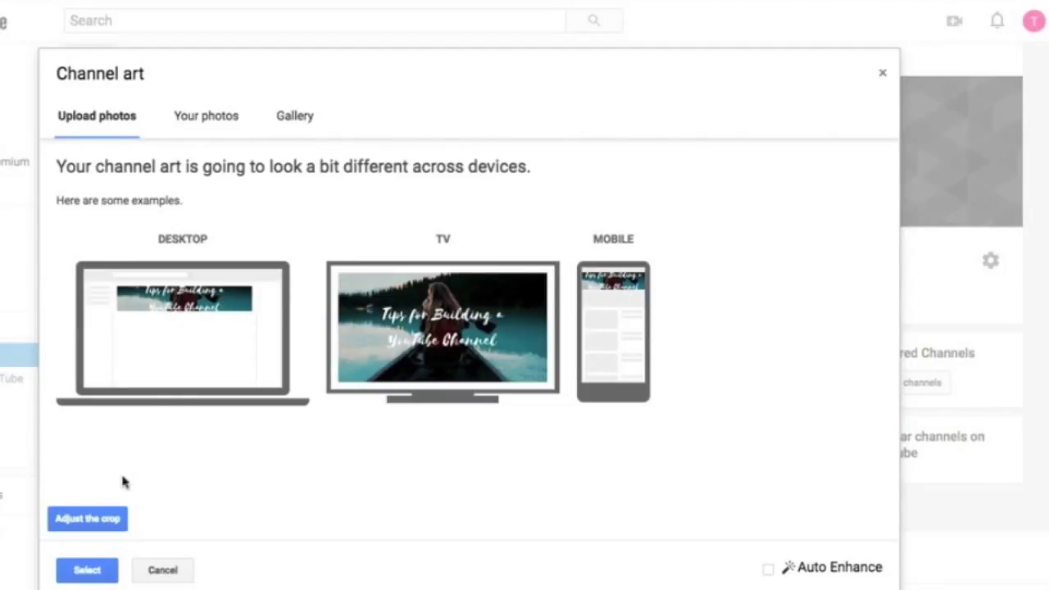
{"action": "left_click", "coordinate": [99, 520]}
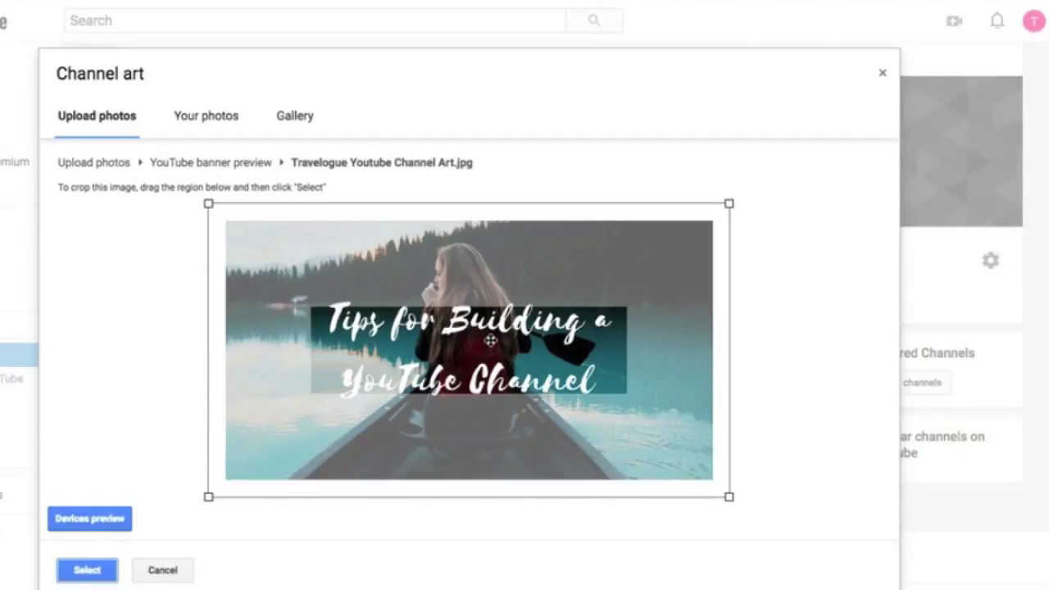
{"action": "left_click", "coordinate": [77, 569]}
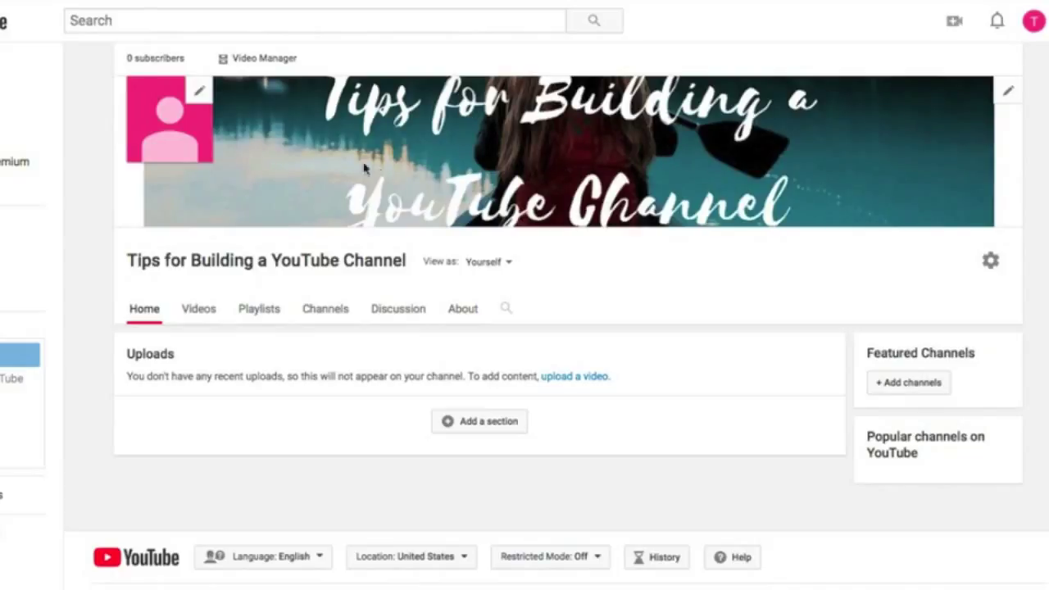
Set the channel icon to a cropped version of the canoe banner image.
{"action": "left_click", "coordinate": [199, 91]}
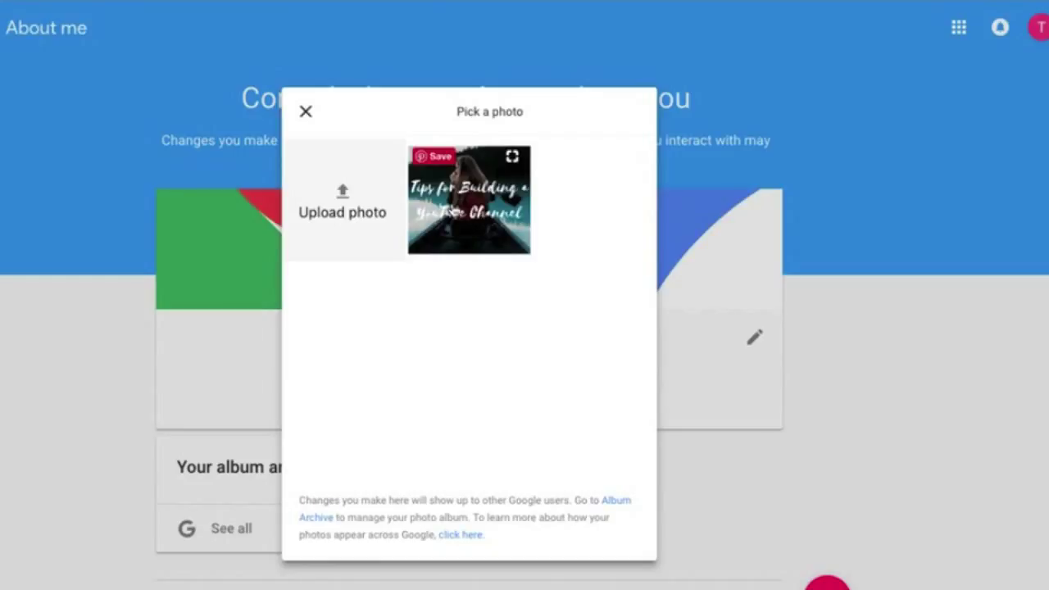
{"action": "left_click", "coordinate": [451, 210]}
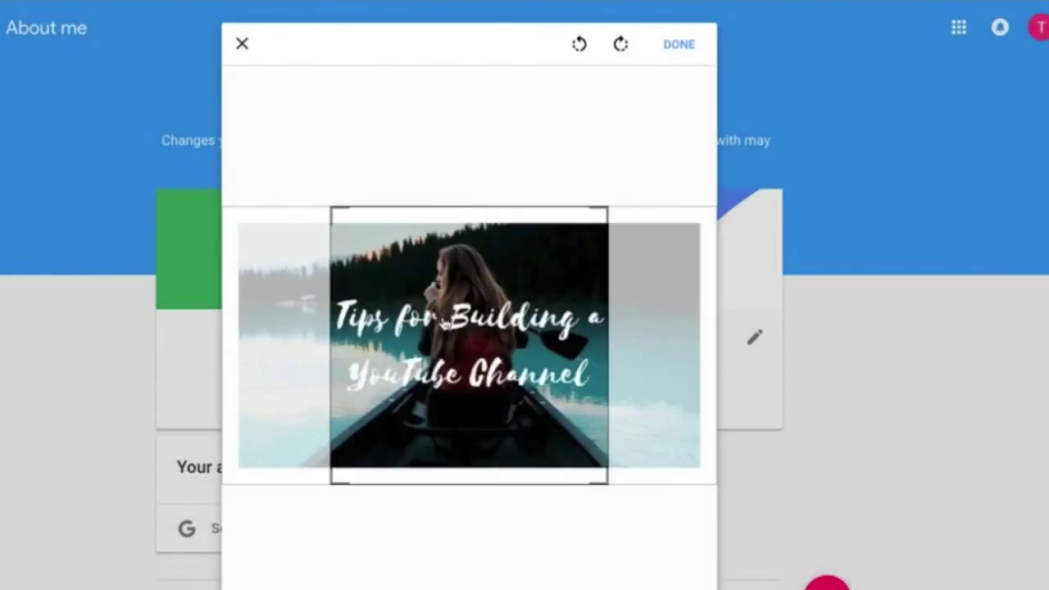
{"action": "left_click", "coordinate": [679, 46]}
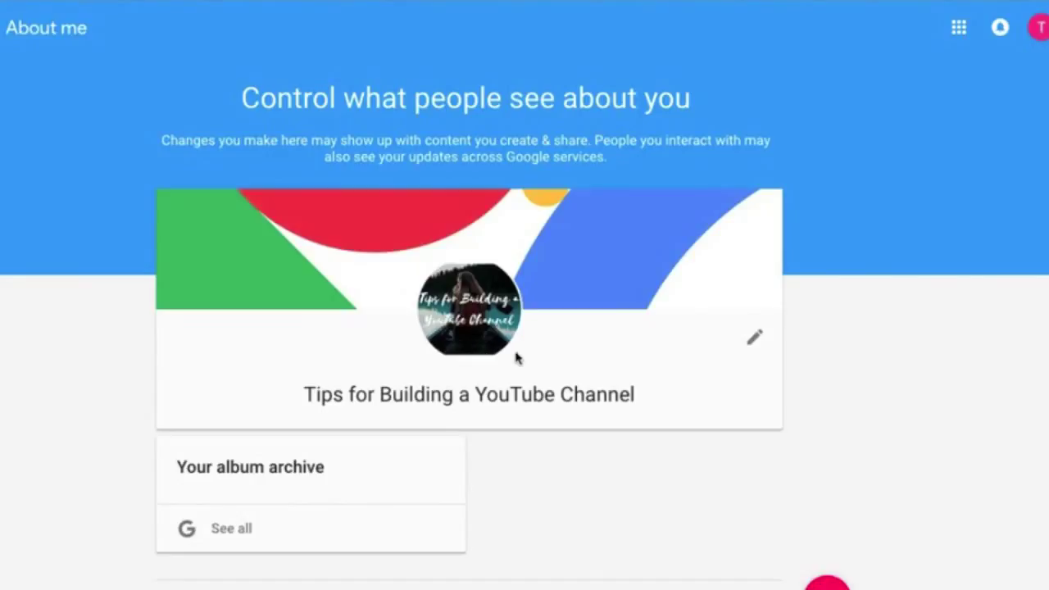
{"action": "mouse_move", "coordinate": [677, 304]}
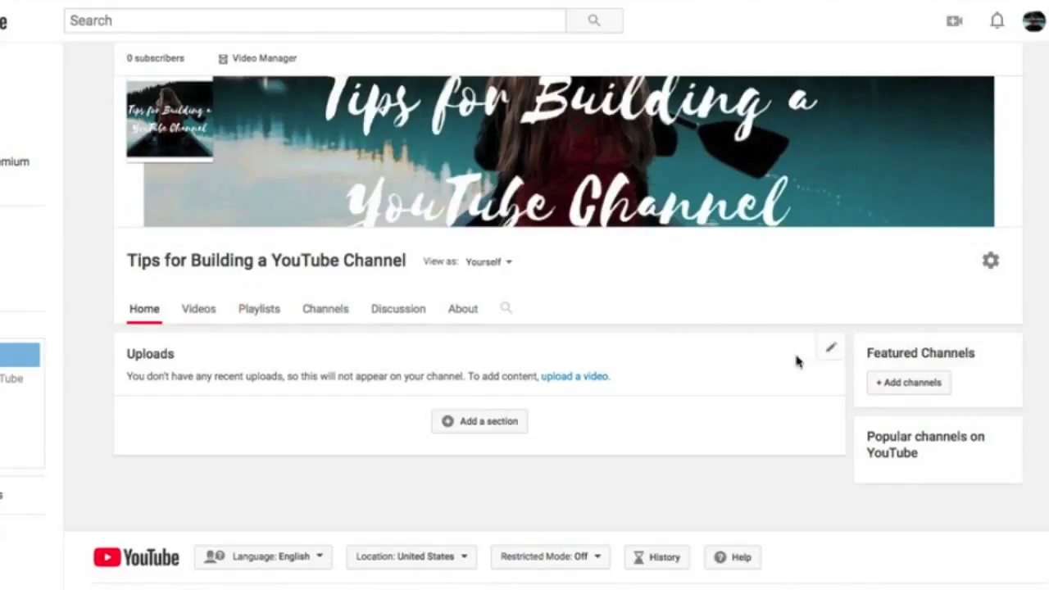
Add one channel by its username to the Featured Channels section and save it.
{"action": "left_click", "coordinate": [909, 386]}
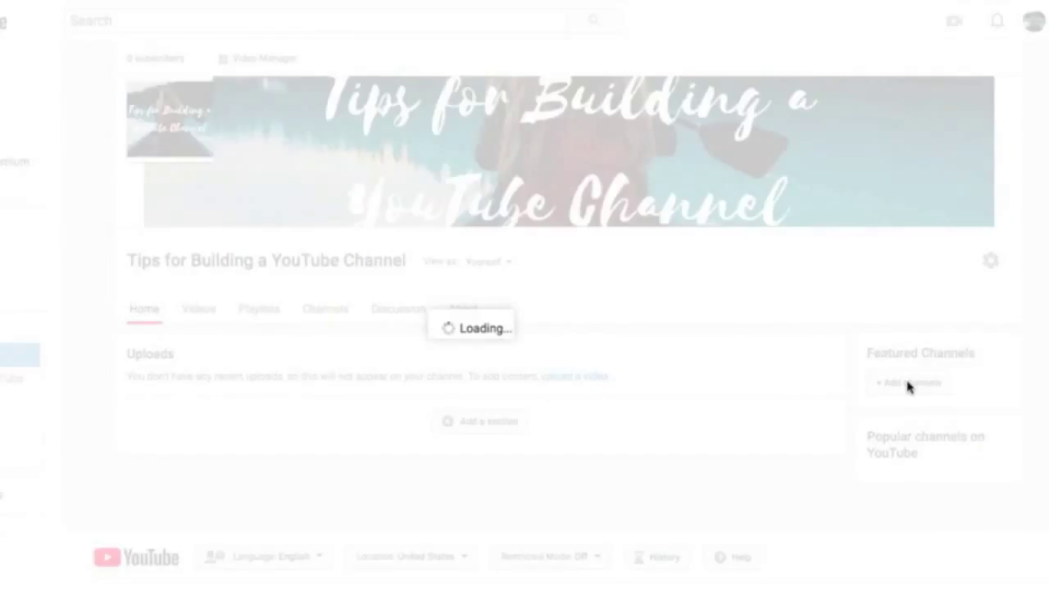
{"action": "left_click", "coordinate": [324, 185]}
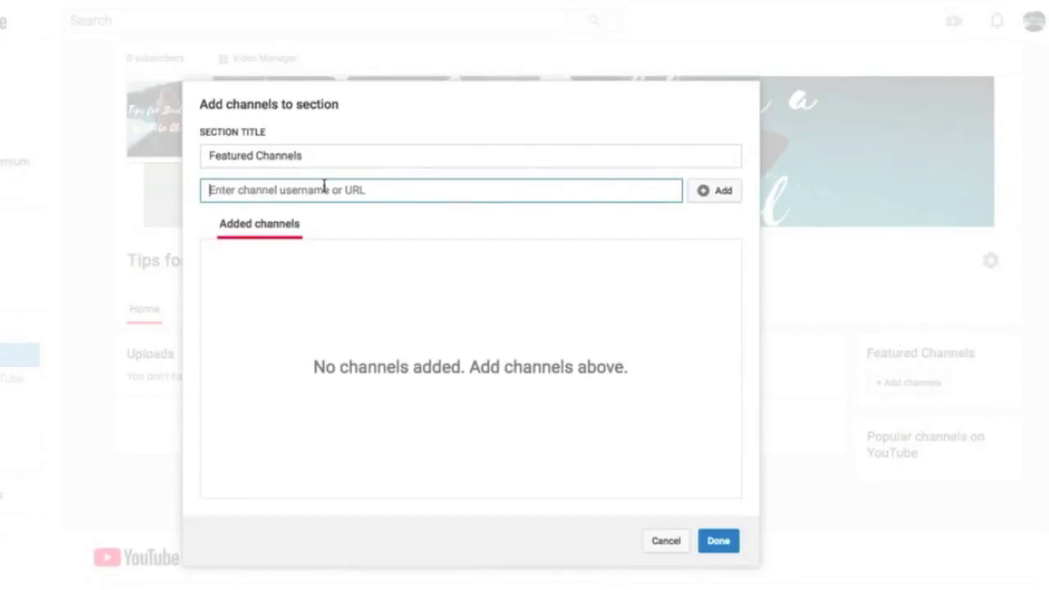
{"action": "type", "text": "johnnief"}
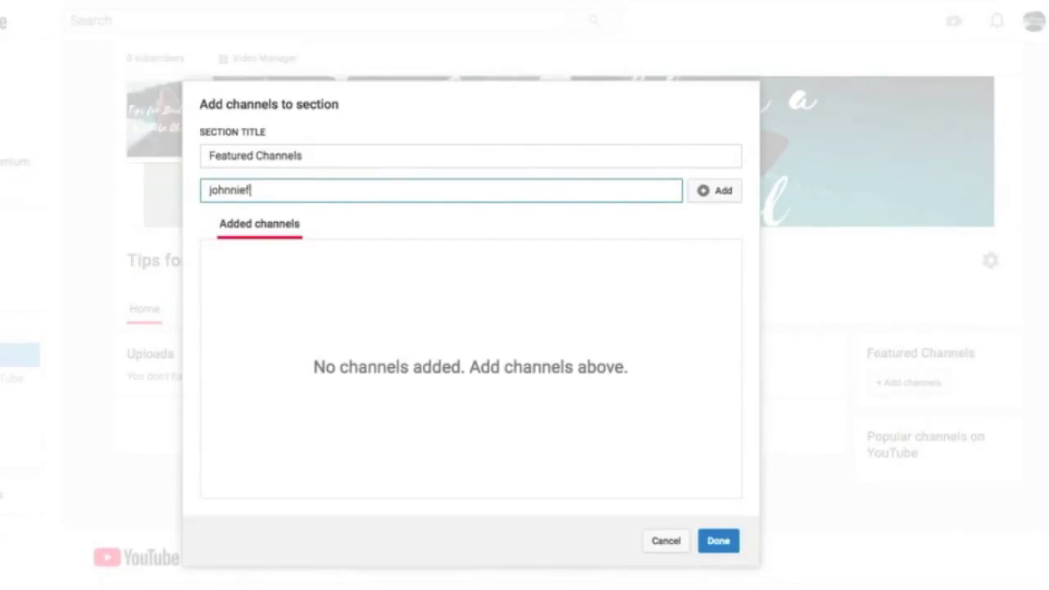
{"action": "type", "text": "erro"}
{"action": "key", "text": "Return"}
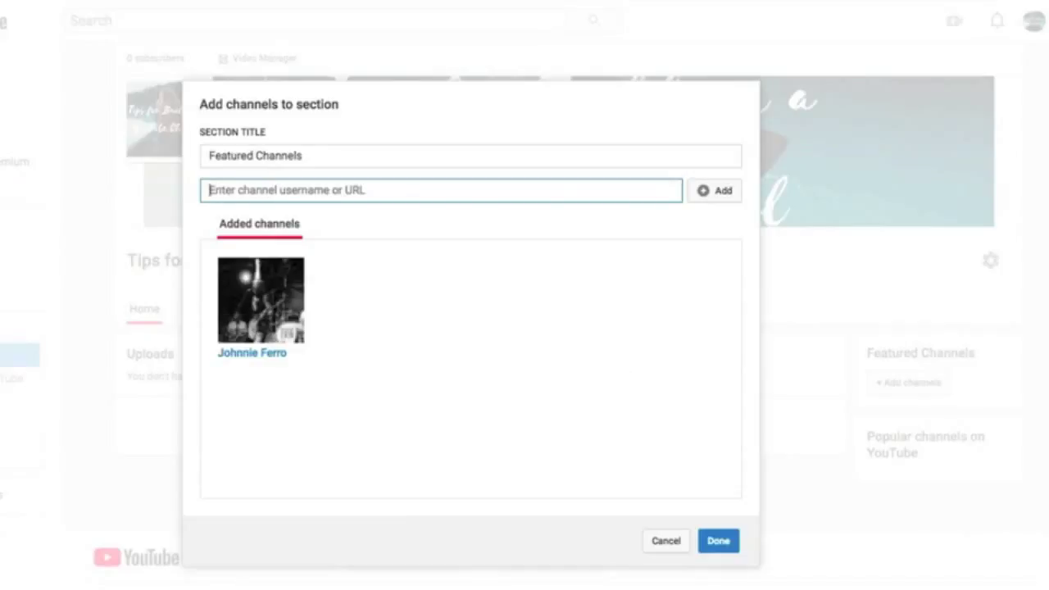
{"action": "left_click", "coordinate": [254, 318]}
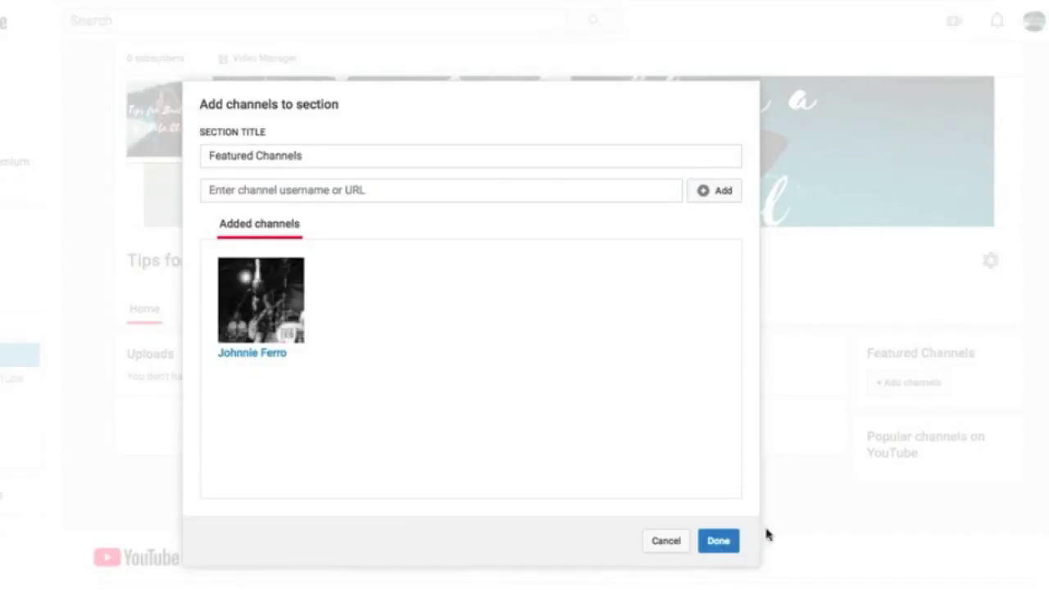
{"action": "left_click", "coordinate": [718, 546]}
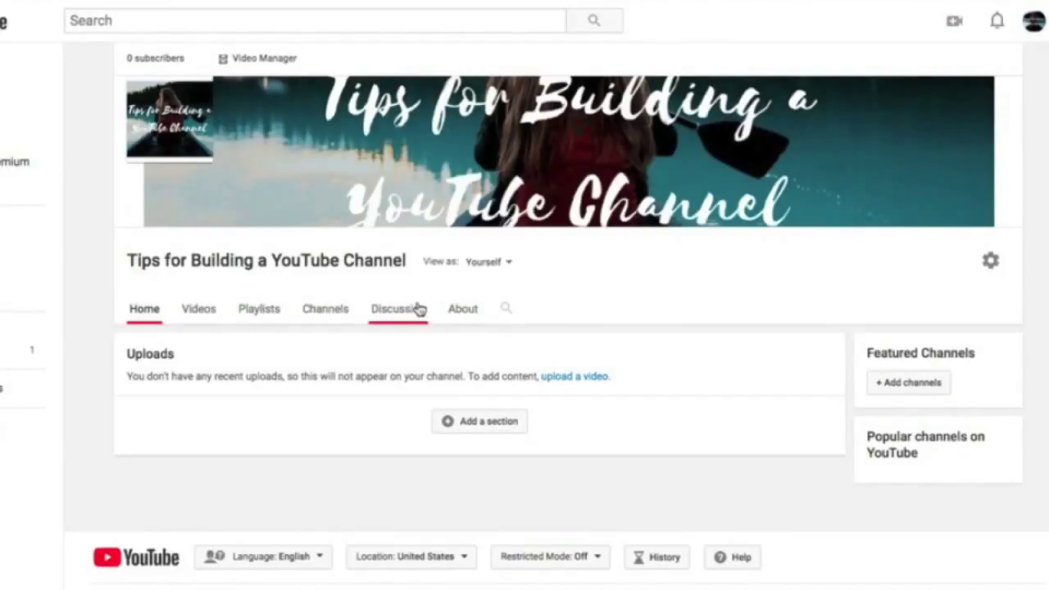
{"action": "left_click", "coordinate": [463, 310]}
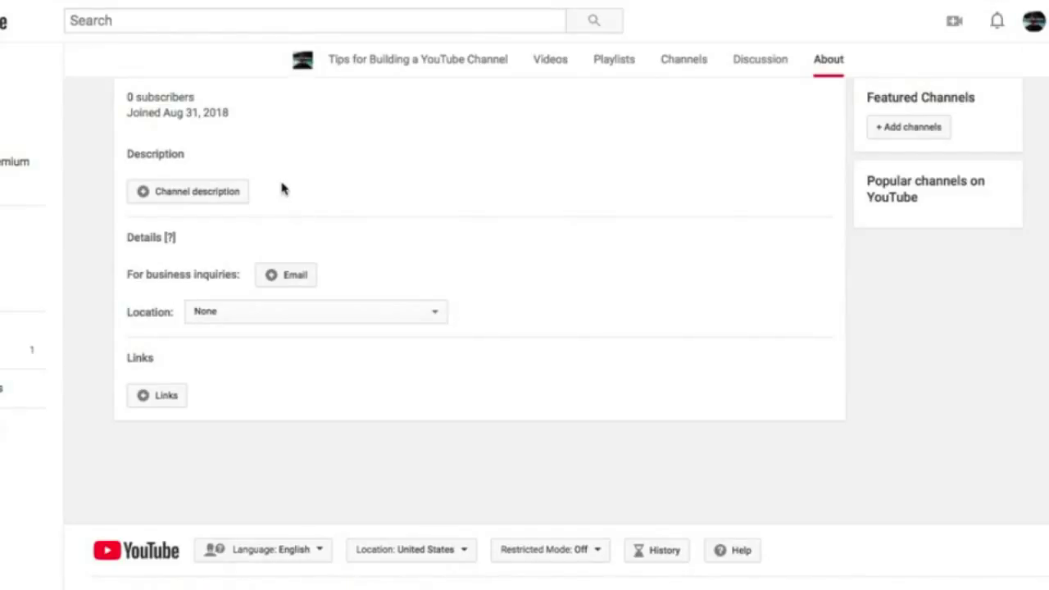
Save a channel description promising growth tips and tricks, with new videos every Friday.
{"action": "left_click", "coordinate": [197, 194]}
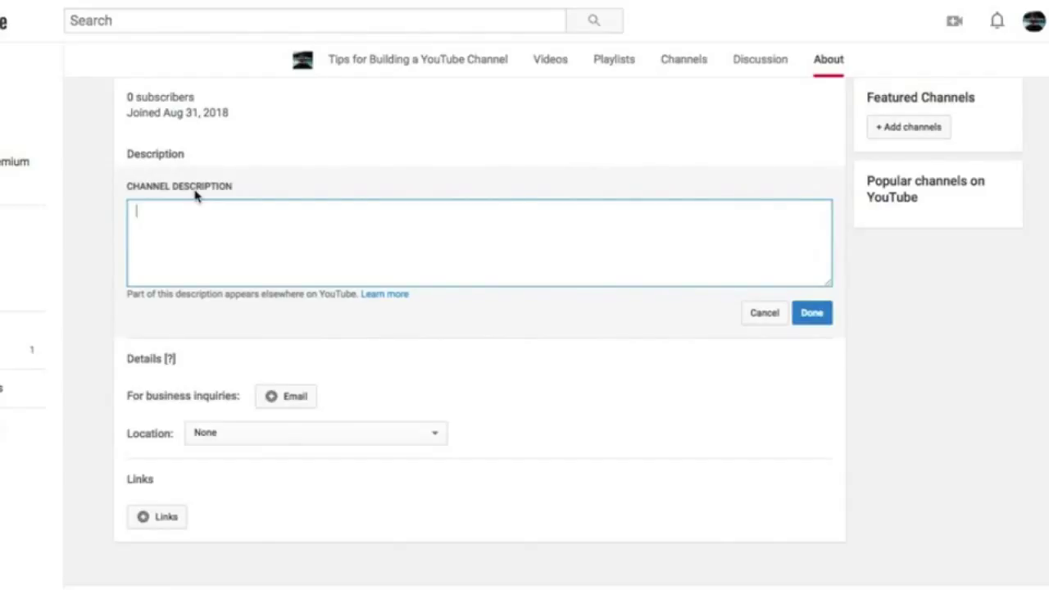
{"action": "type", "text": "T"}
{"action": "type", "text": "his channel is here to help you grow you YouTube channel"}
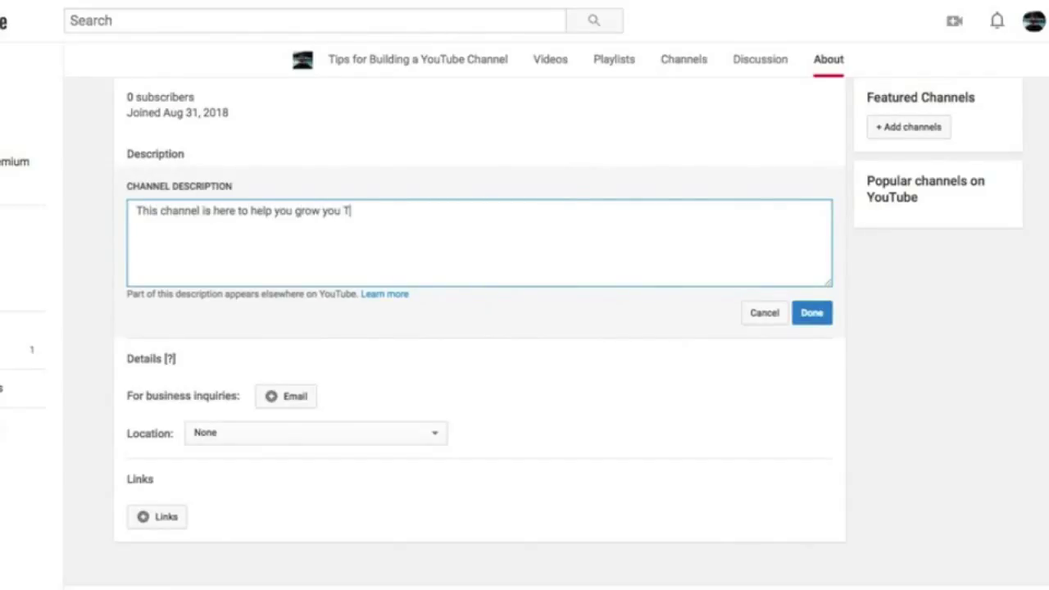
{"action": "type", "text": " with tips and tricks. New videos uploaded every Friday."}
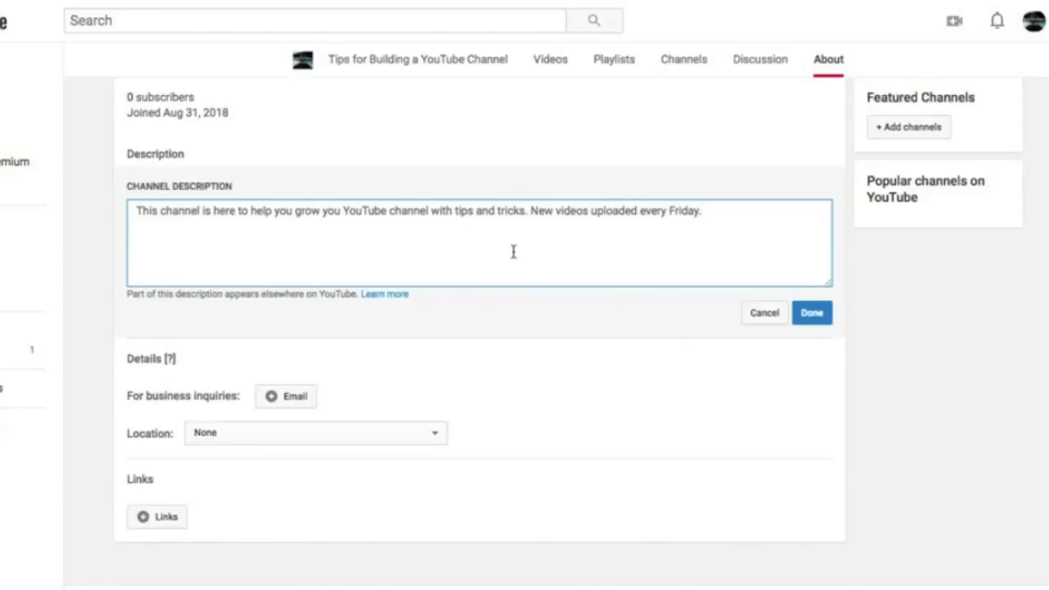
{"action": "left_click", "coordinate": [821, 315]}
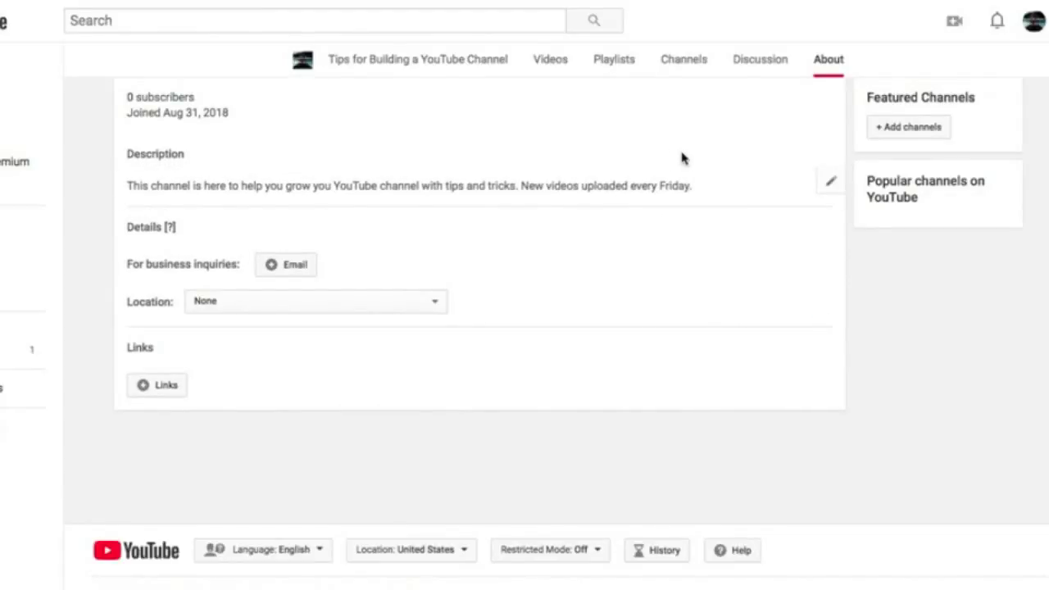
Choose United States as the channel's country in the About details, leaving the business e-mail blank.
{"action": "left_click", "coordinate": [281, 269]}
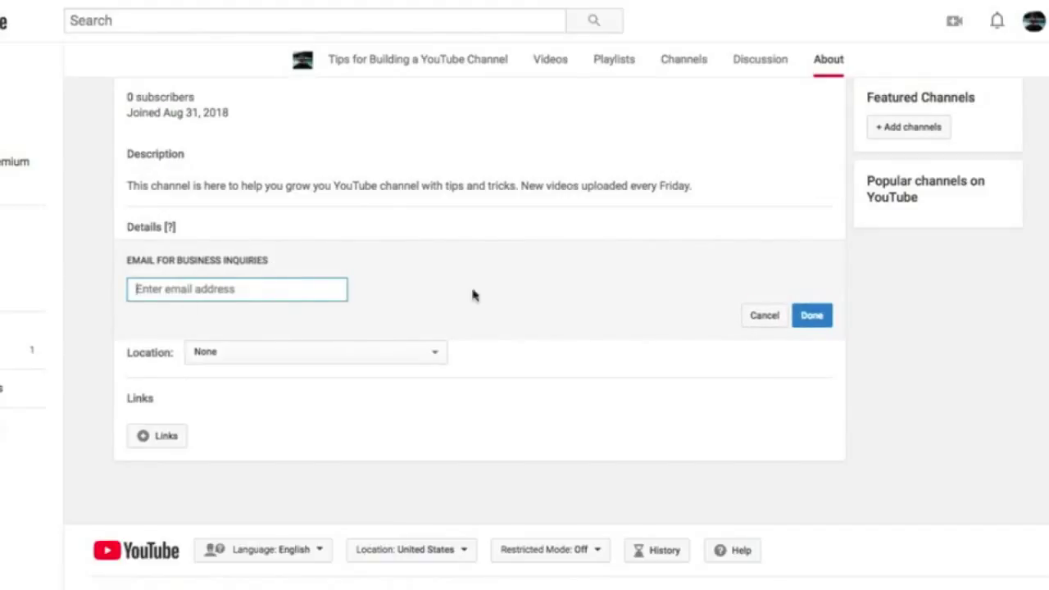
{"action": "left_click", "coordinate": [754, 320]}
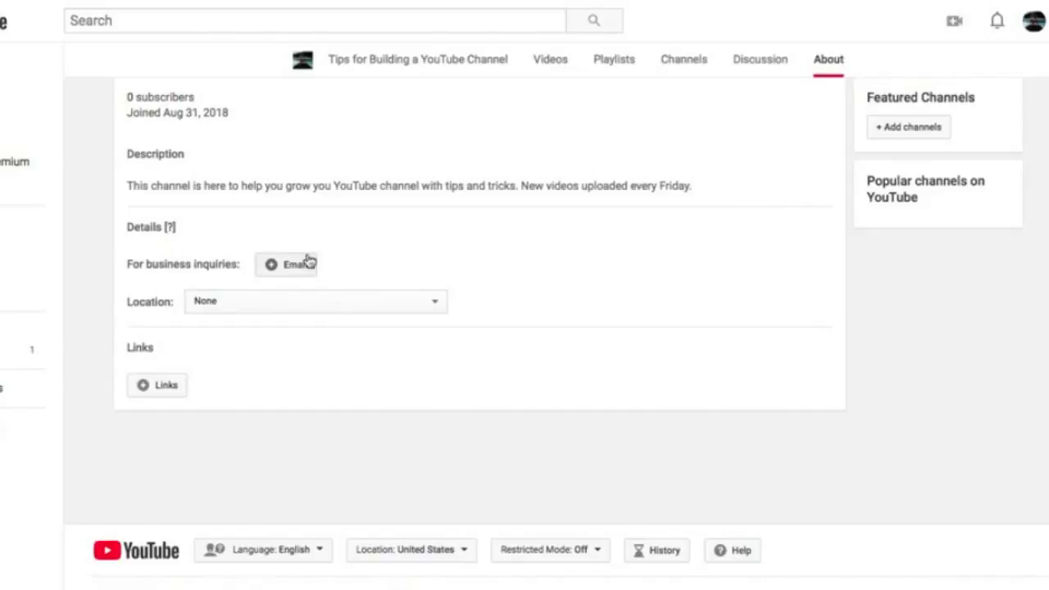
{"action": "left_click", "coordinate": [281, 304]}
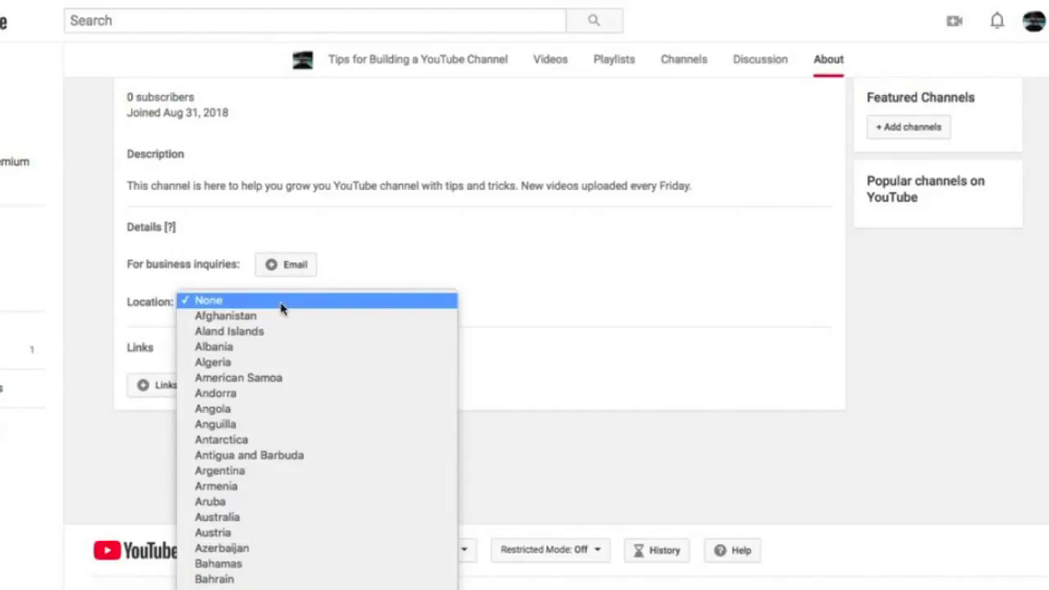
{"action": "scroll", "coordinate": [245, 579], "scroll_direction": "down", "scroll_amount": 15}
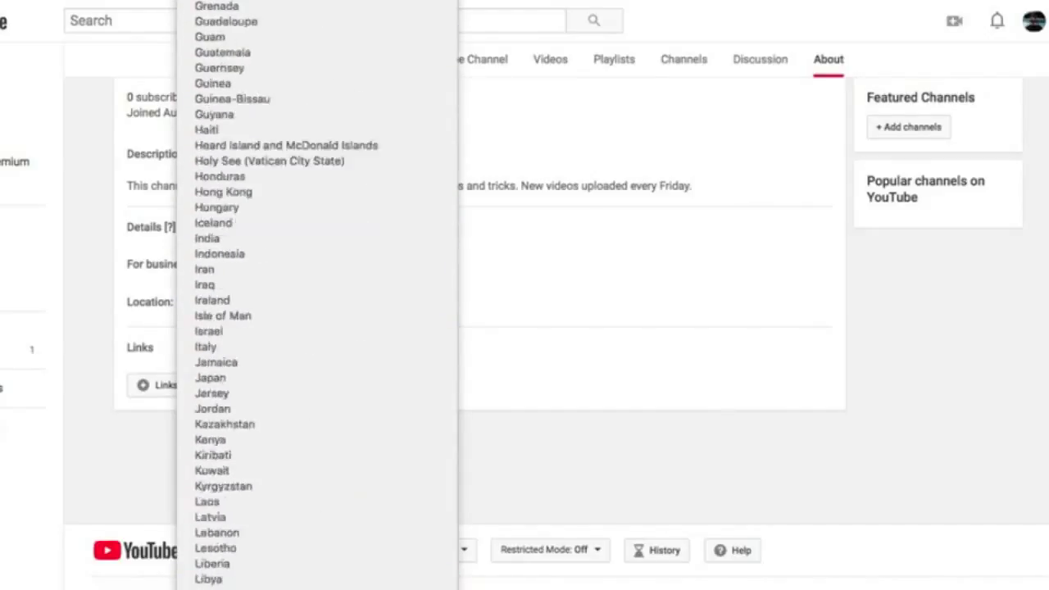
{"action": "scroll", "coordinate": [246, 492], "scroll_direction": "down", "scroll_amount": 10}
{"action": "left_click", "coordinate": [222, 469]}
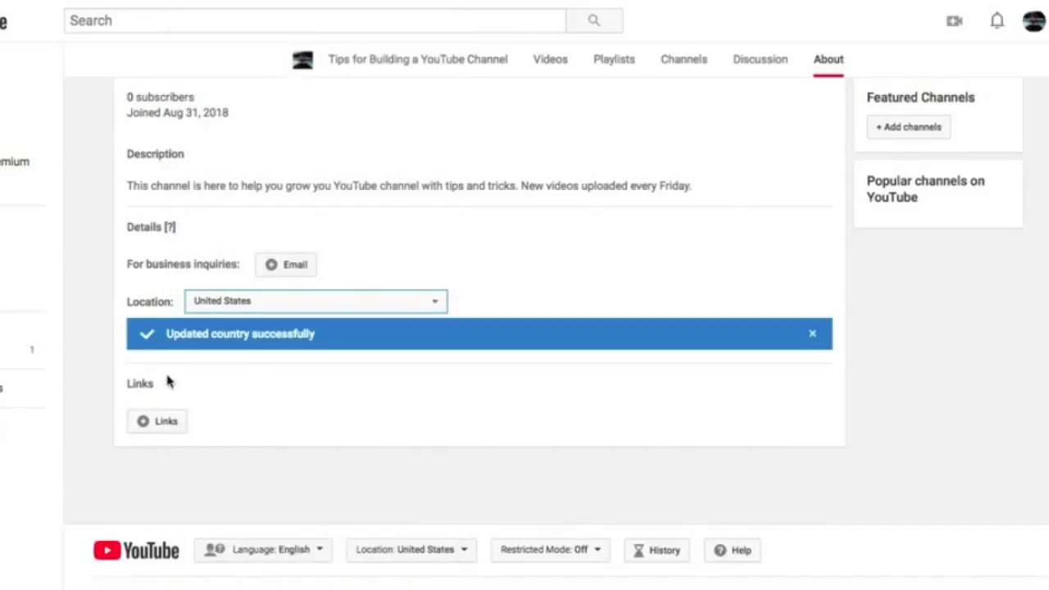
{"action": "left_click", "coordinate": [164, 423]}
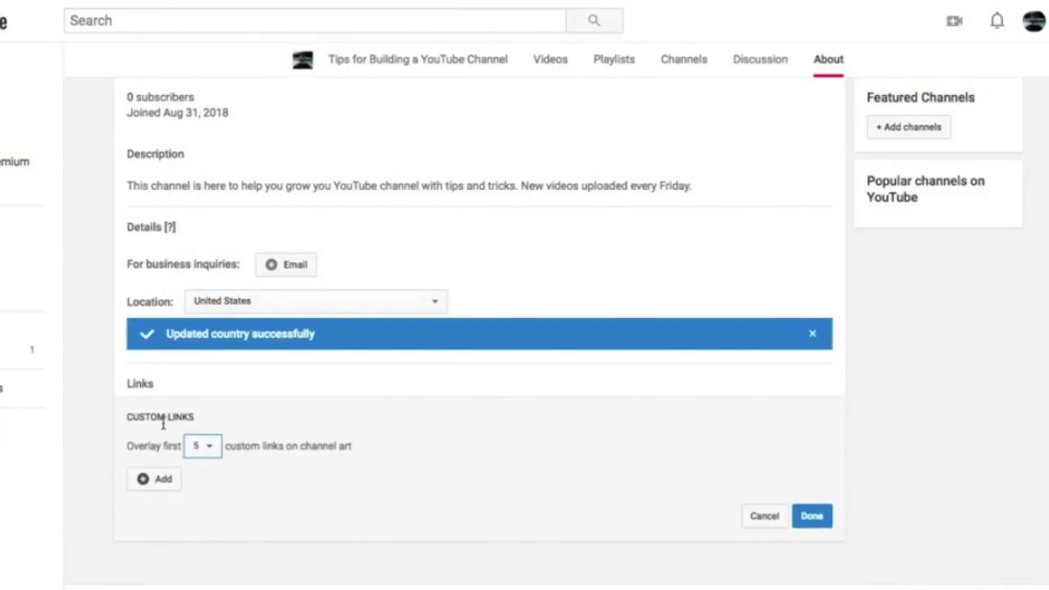
Add two custom link rows titled Facebook and Etsy.
{"action": "left_click", "coordinate": [145, 478]}
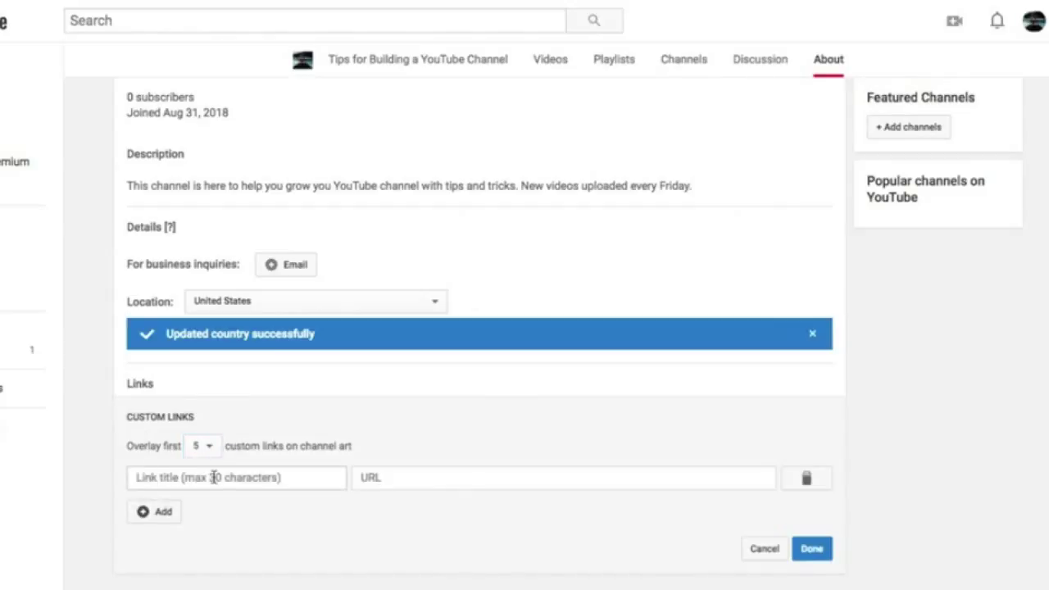
{"action": "left_click", "coordinate": [218, 480]}
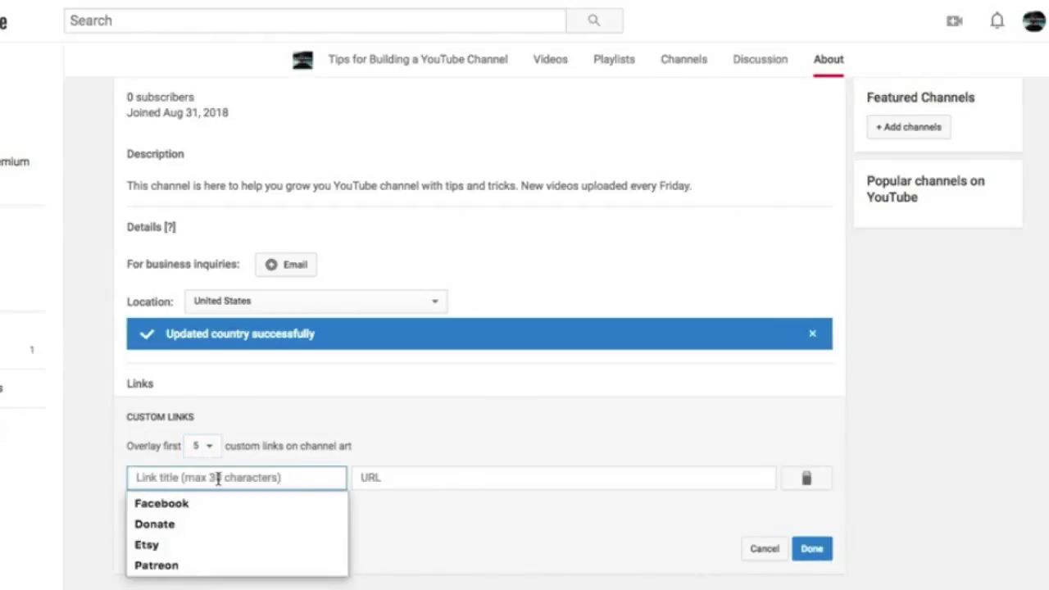
{"action": "left_click", "coordinate": [213, 509]}
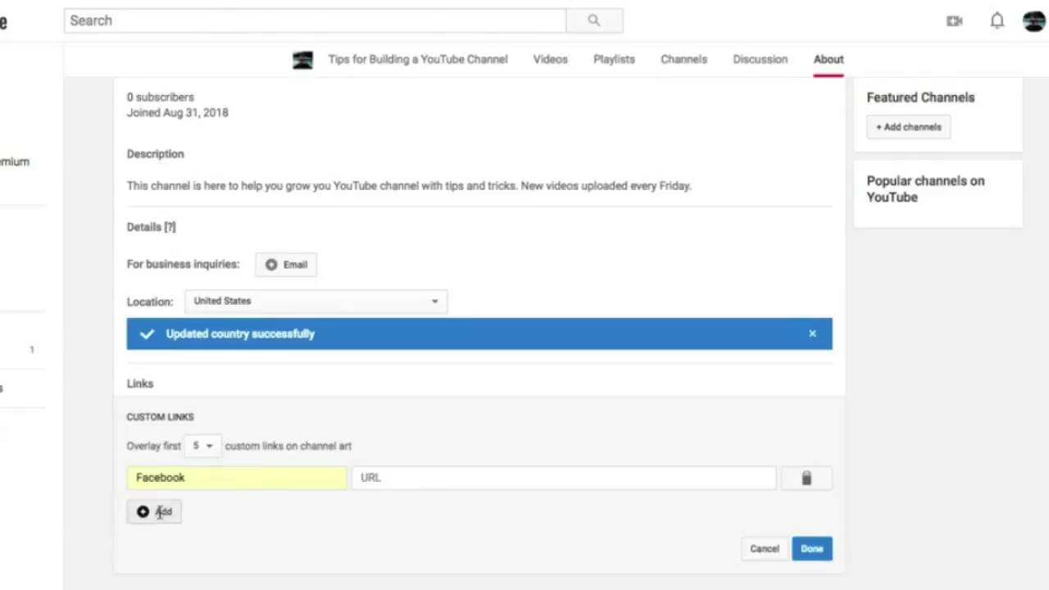
{"action": "left_click", "coordinate": [168, 507]}
{"action": "left_click", "coordinate": [195, 510]}
{"action": "left_click", "coordinate": [146, 577]}
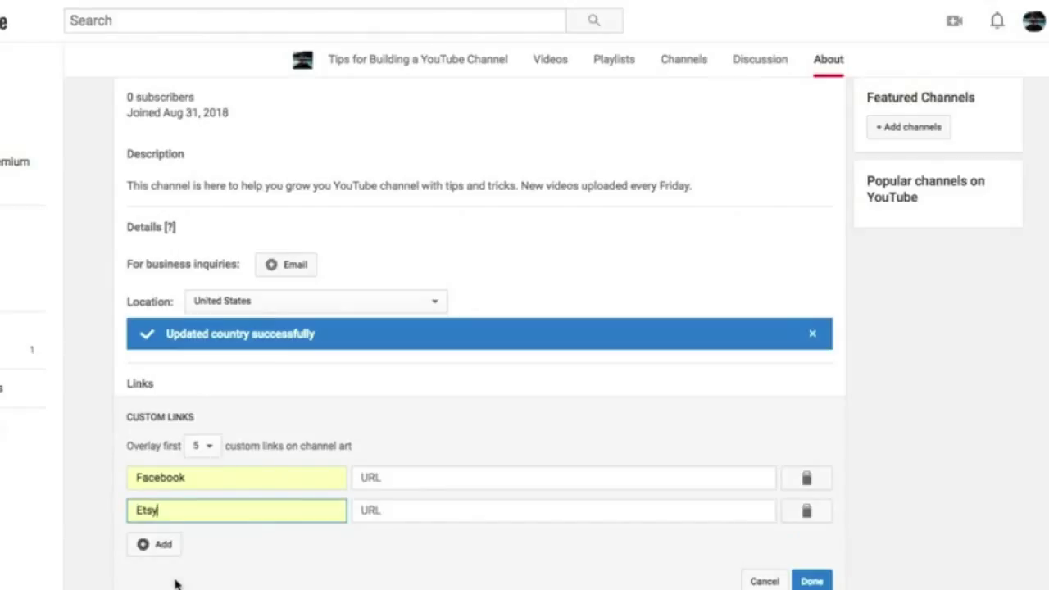
Add a third custom link row titled Patreon.
{"action": "left_click", "coordinate": [147, 545]}
{"action": "left_click", "coordinate": [158, 577]}
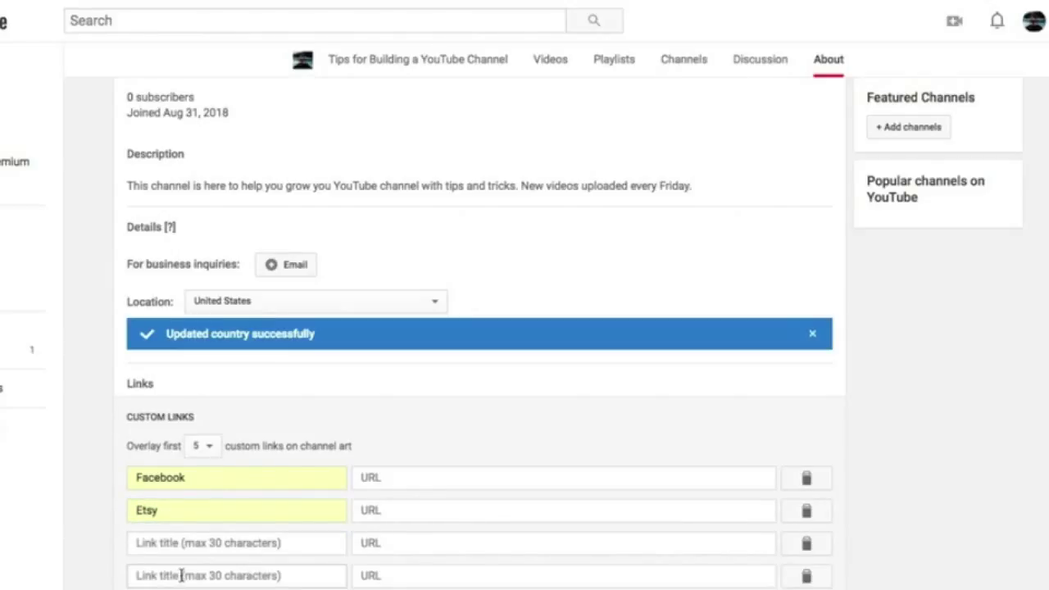
{"action": "left_click", "coordinate": [182, 543]}
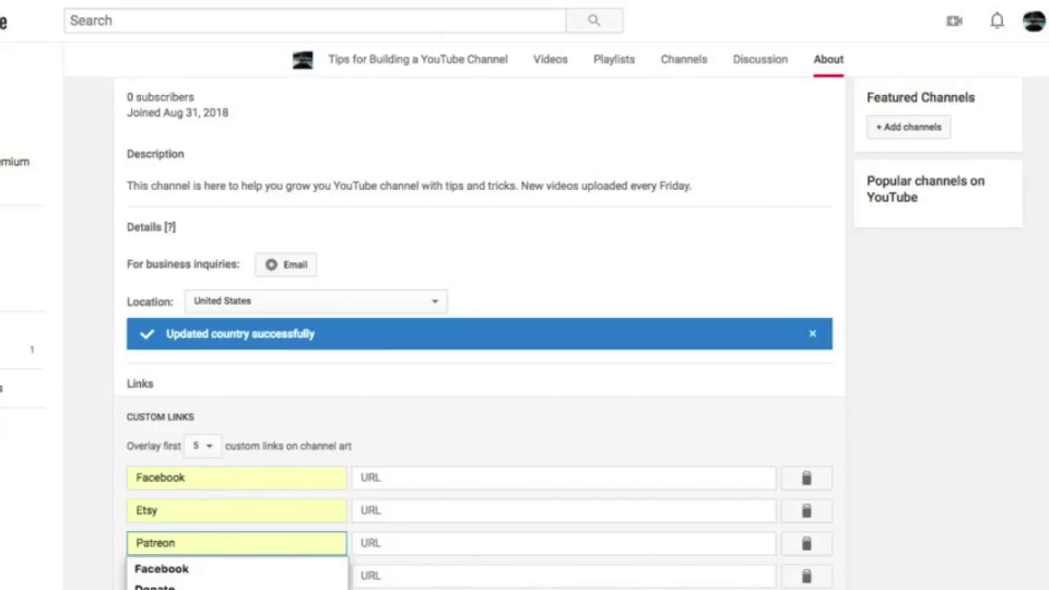
{"action": "key", "text": "Return"}
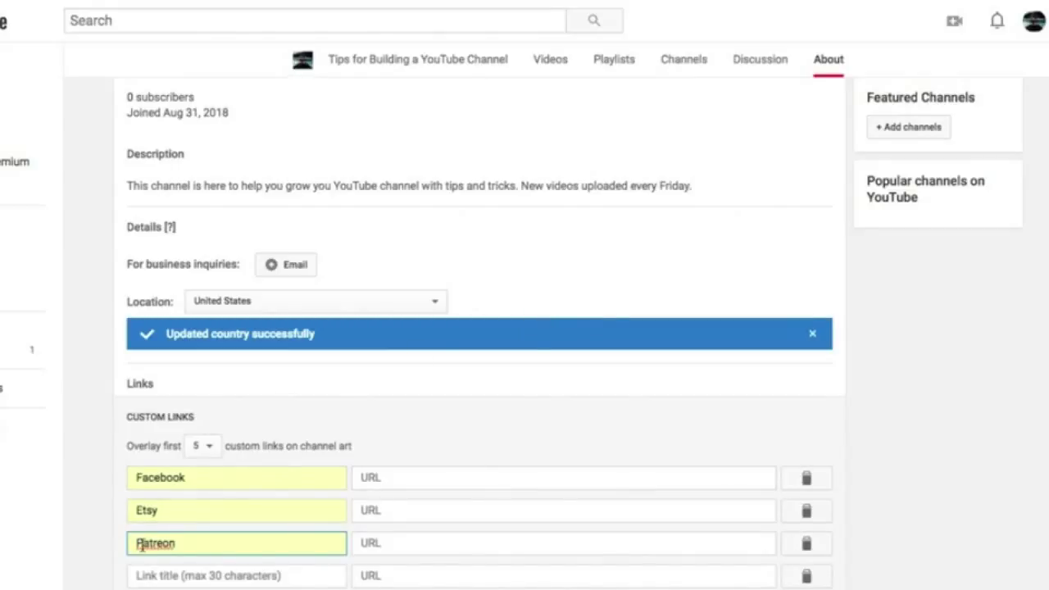
{"action": "left_click", "coordinate": [585, 418]}
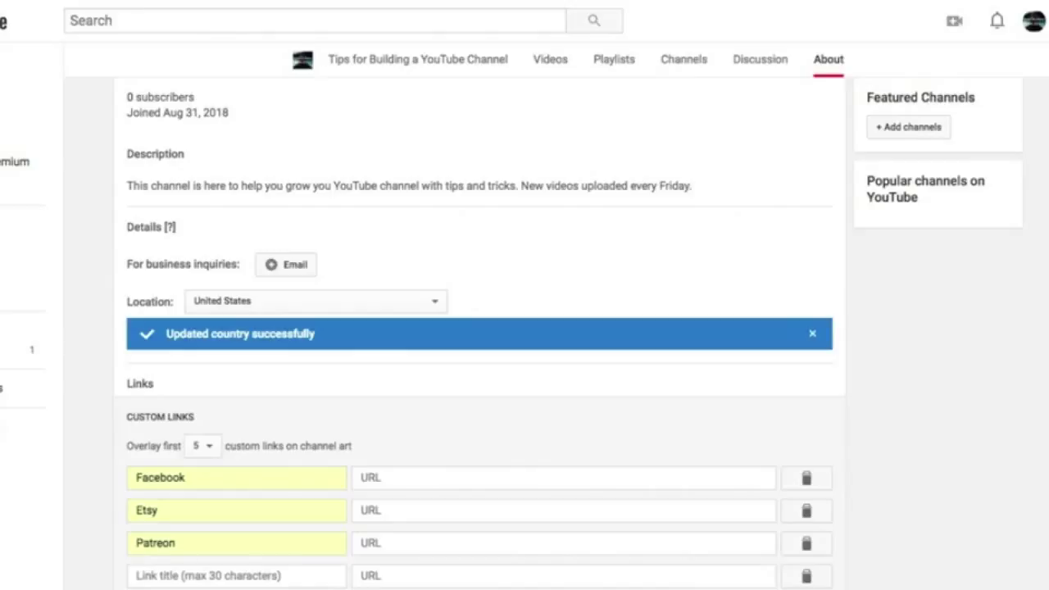
Fill in the profile URLs for the Facebook, Etsy and Patreon links.
{"action": "left_click", "coordinate": [410, 483]}
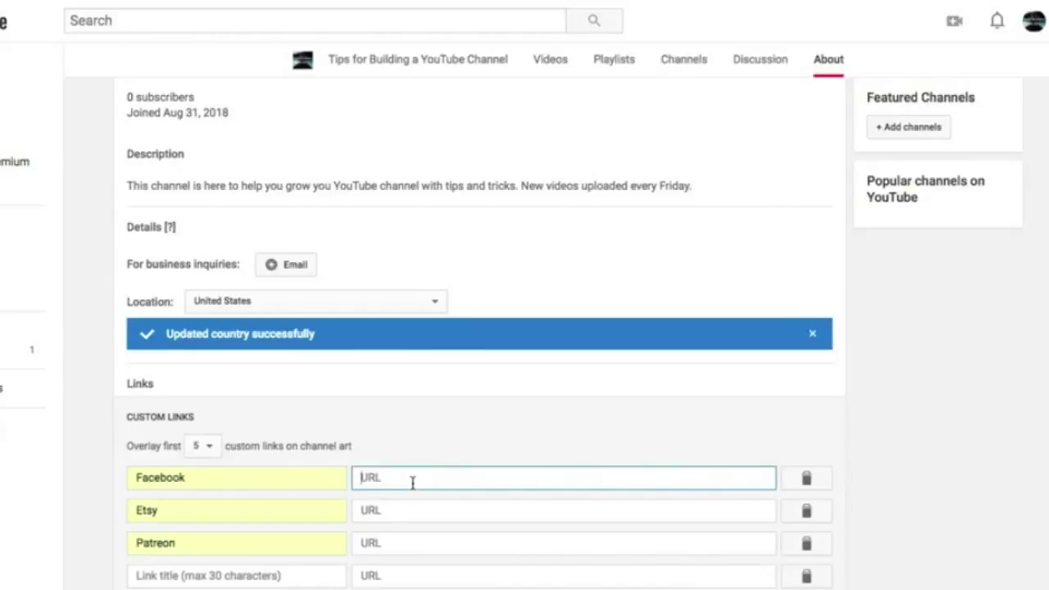
{"action": "type", "text": "https://www.facebook.com/MixMediaGirl/"}
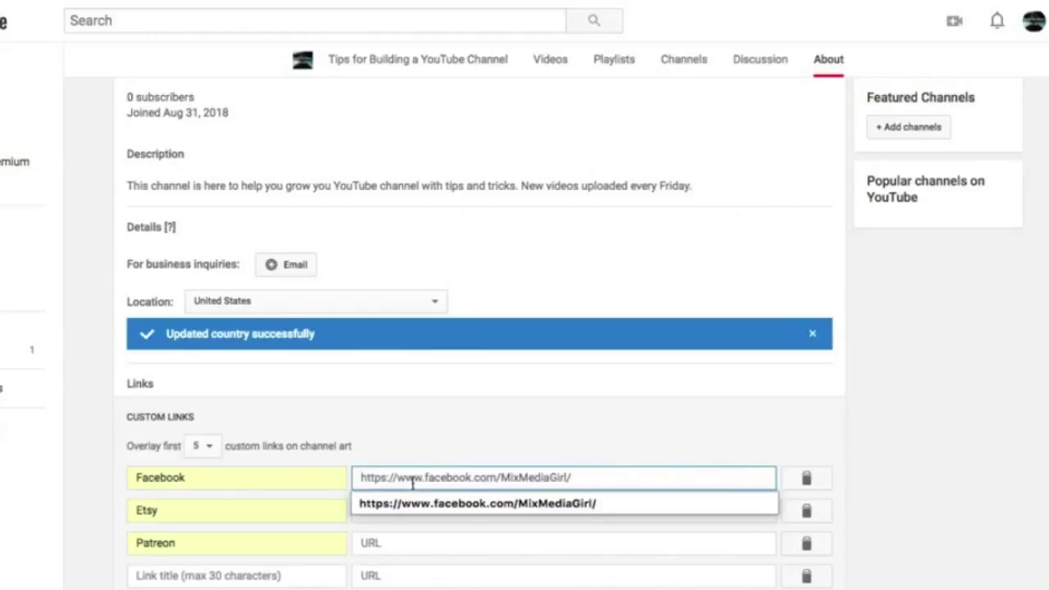
{"action": "left_click", "coordinate": [457, 516]}
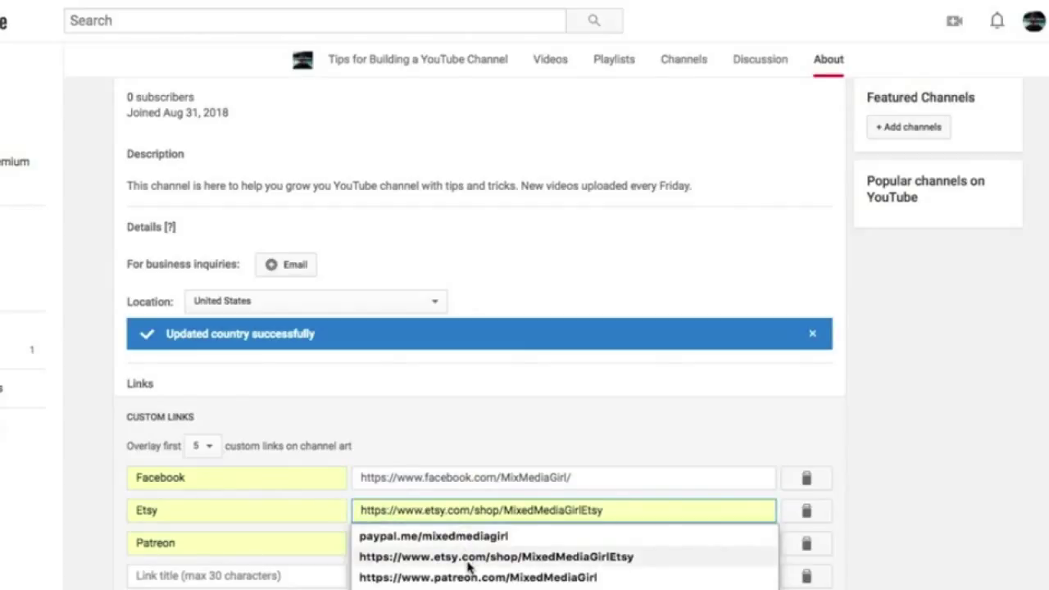
{"action": "left_click", "coordinate": [469, 557]}
{"action": "left_click", "coordinate": [467, 543]}
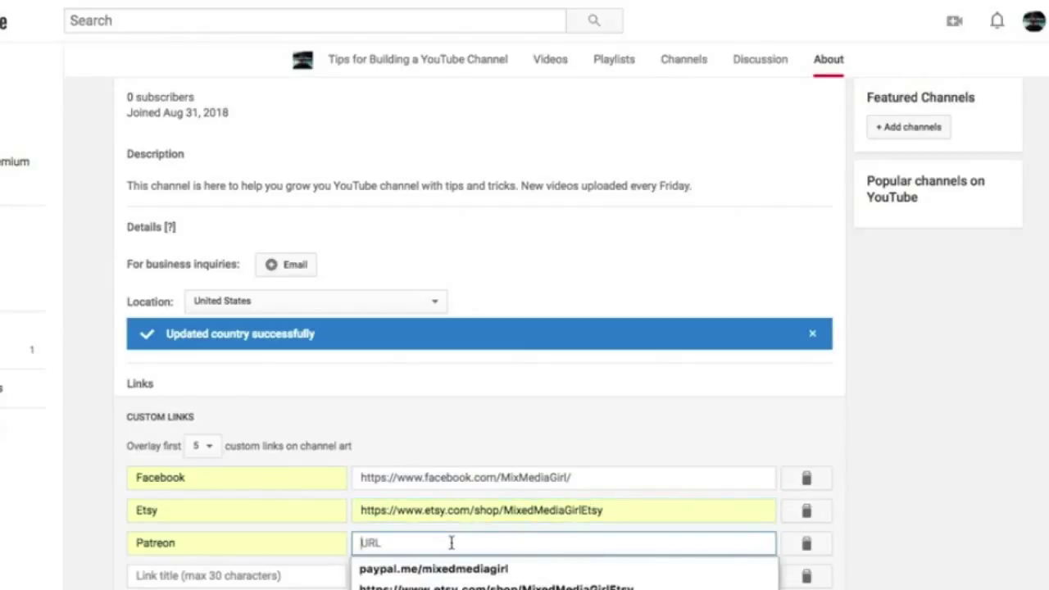
{"action": "left_click", "coordinate": [467, 580]}
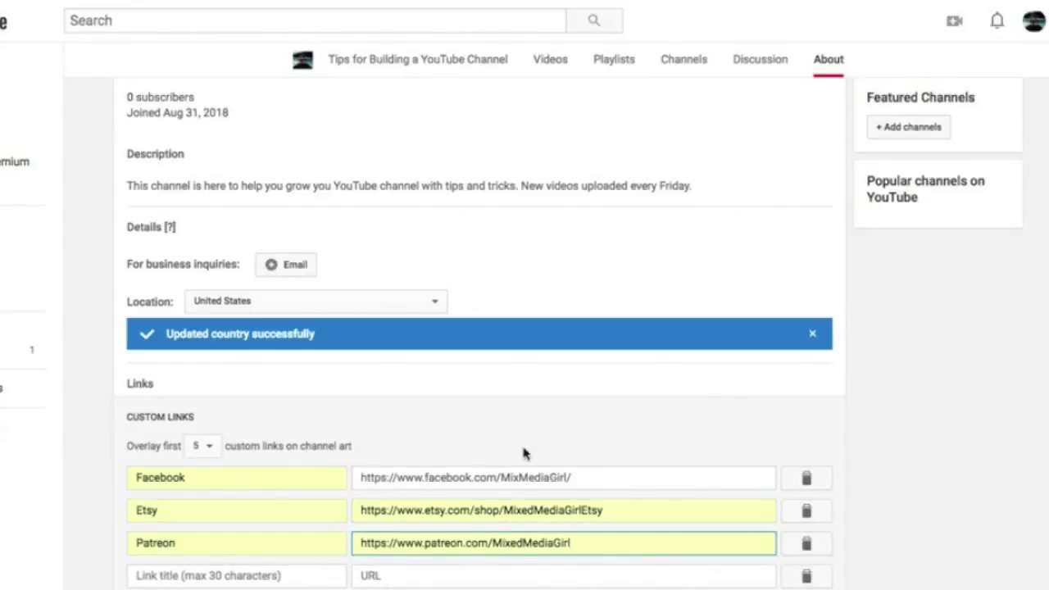
Save the three custom links to the About page.
{"action": "left_click", "coordinate": [984, 463]}
{"action": "scroll", "coordinate": [984, 463], "scroll_direction": "down", "scroll_amount": 2}
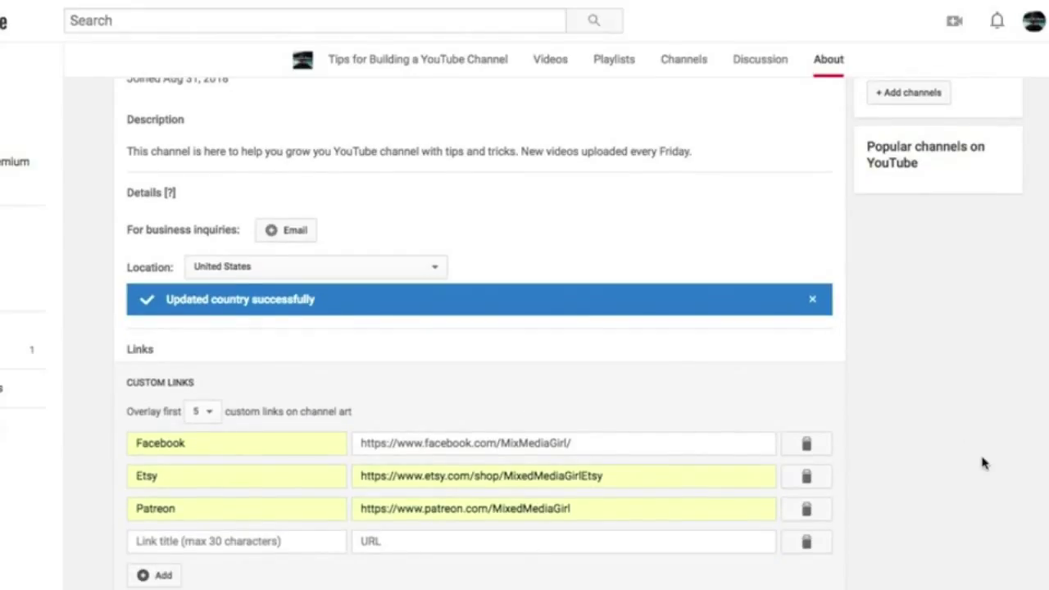
{"action": "left_click", "coordinate": [815, 516]}
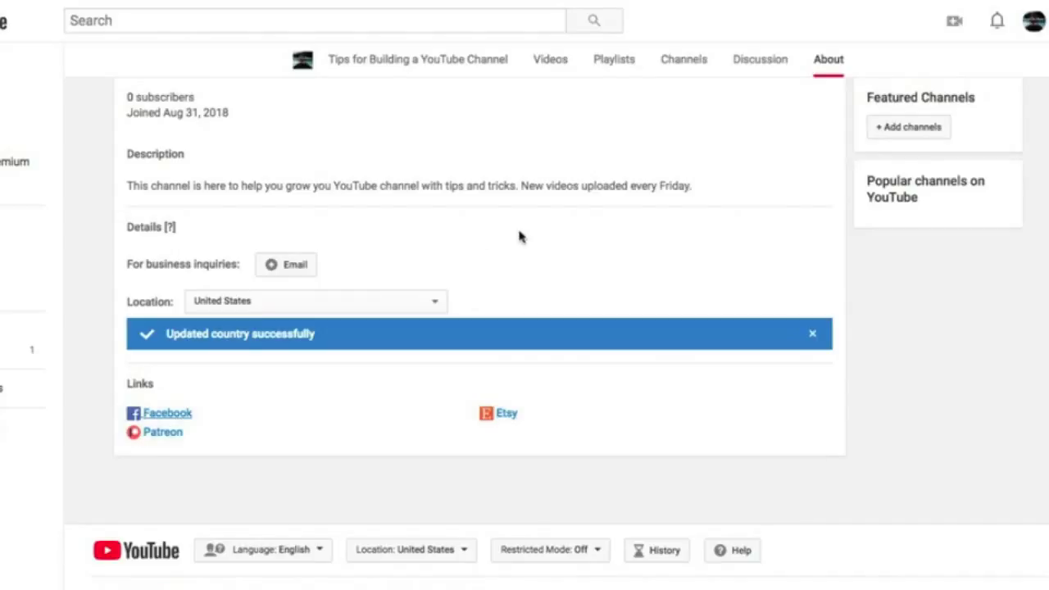
{"action": "scroll", "coordinate": [520, 236], "scroll_direction": "up", "scroll_amount": 3}
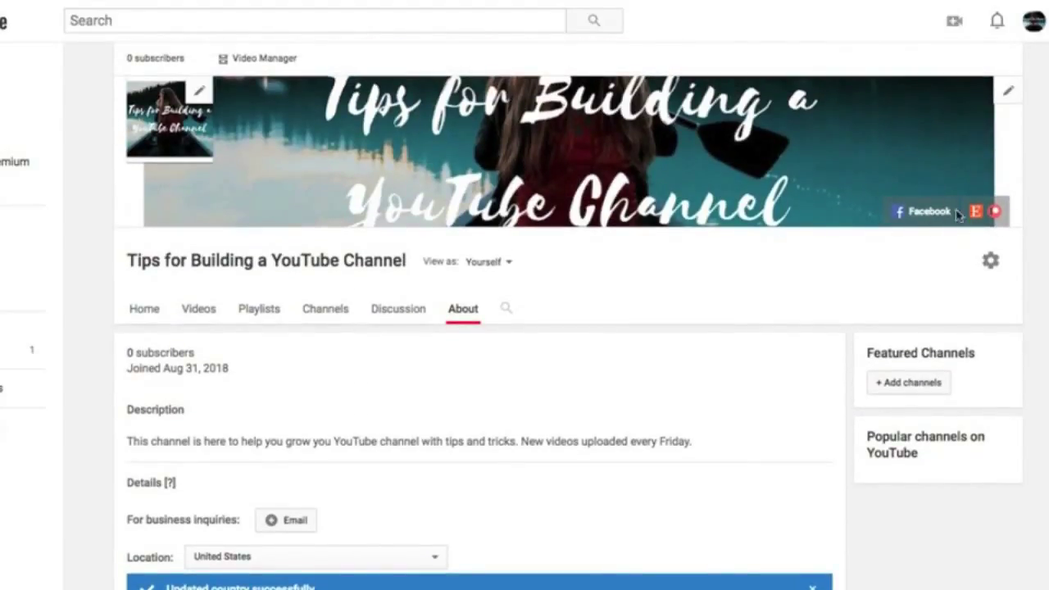
Switch to the channel's Home tab and begin adding a new section.
{"action": "left_click", "coordinate": [137, 315]}
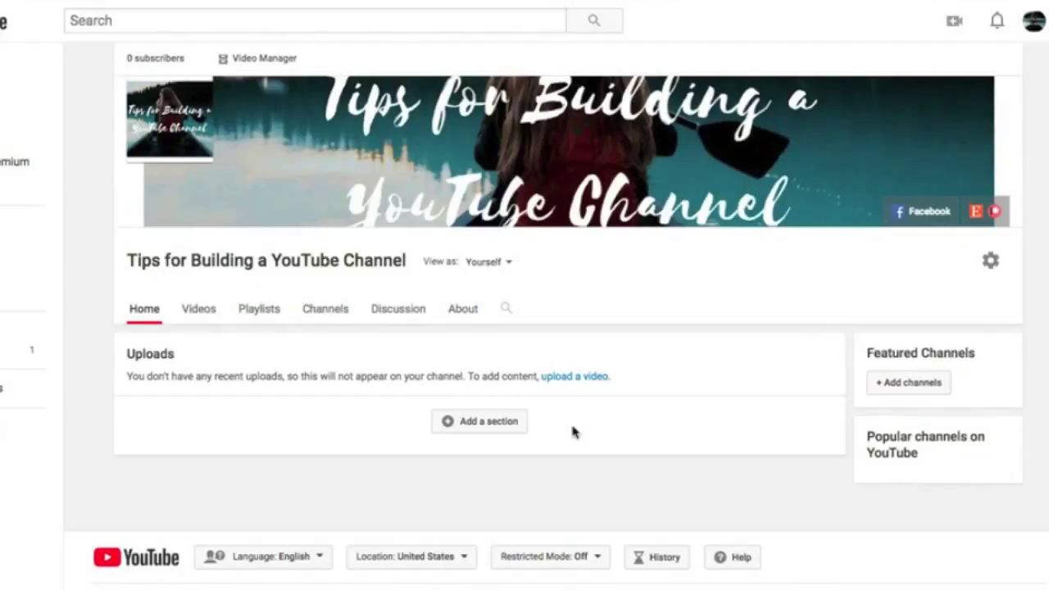
{"action": "left_click", "coordinate": [489, 432]}
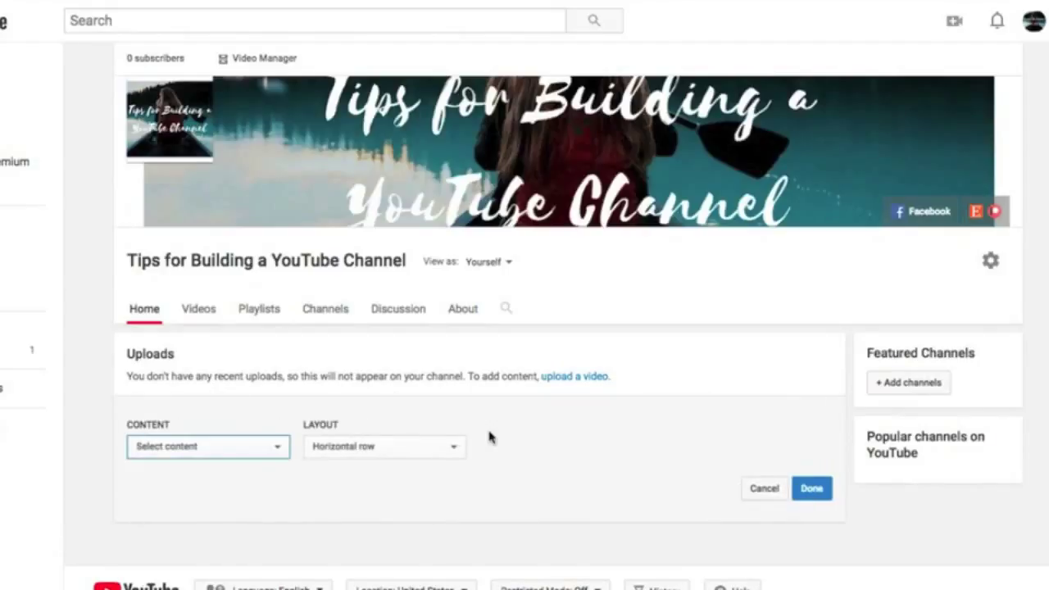
Add a Popular uploads section to the Home page.
{"action": "left_click", "coordinate": [245, 452]}
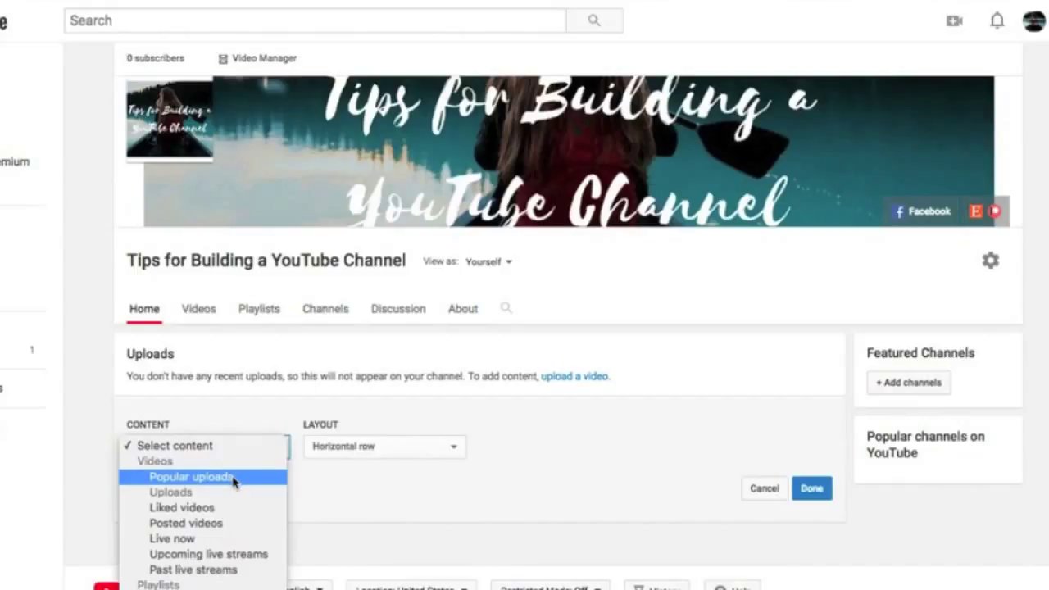
{"action": "left_click", "coordinate": [233, 482]}
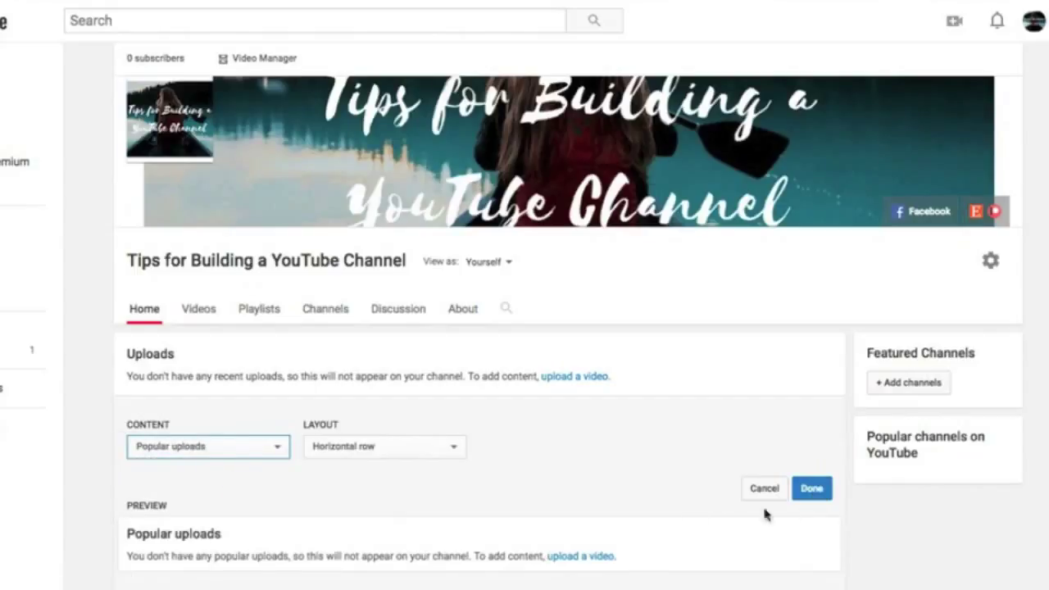
{"action": "left_click", "coordinate": [811, 489]}
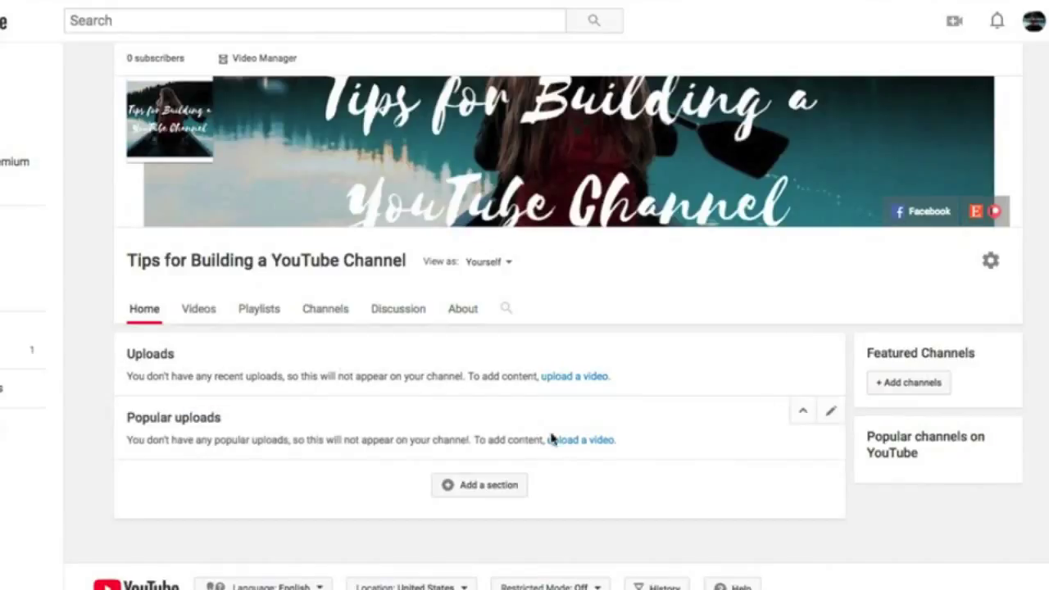
Add a Created playlists section in a horizontal row below it.
{"action": "left_click", "coordinate": [490, 487]}
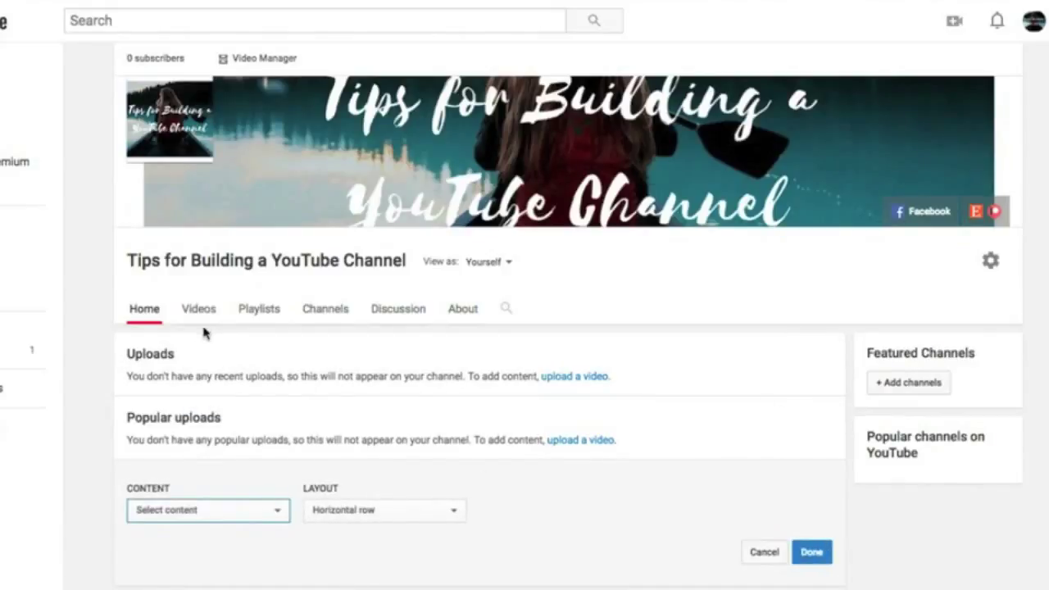
{"action": "left_click", "coordinate": [259, 510]}
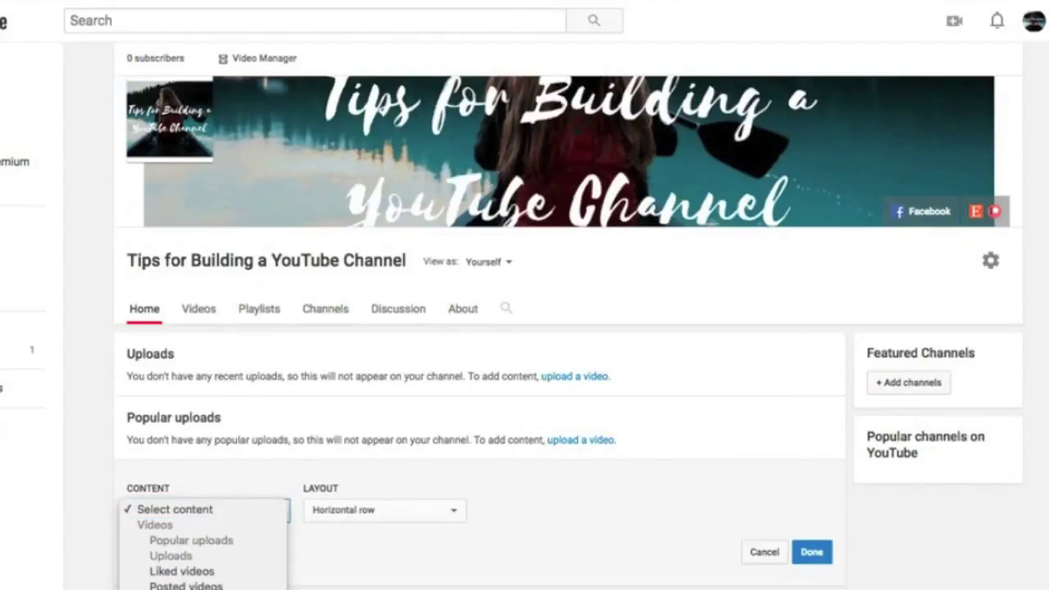
{"action": "scroll", "coordinate": [246, 537], "scroll_direction": "down", "scroll_amount": 3}
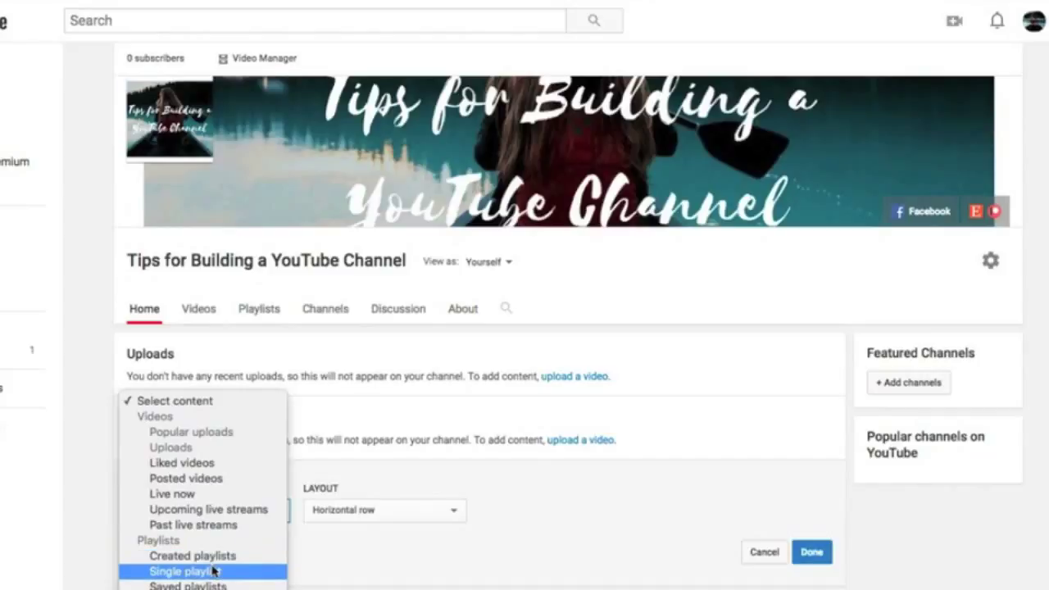
{"action": "left_click", "coordinate": [211, 558]}
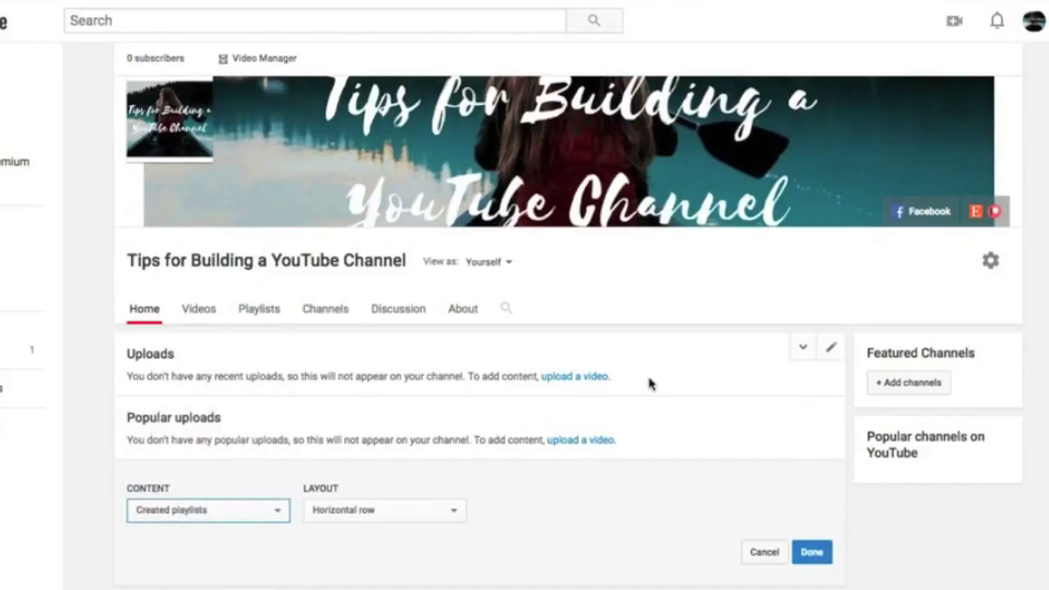
{"action": "left_click", "coordinate": [811, 552]}
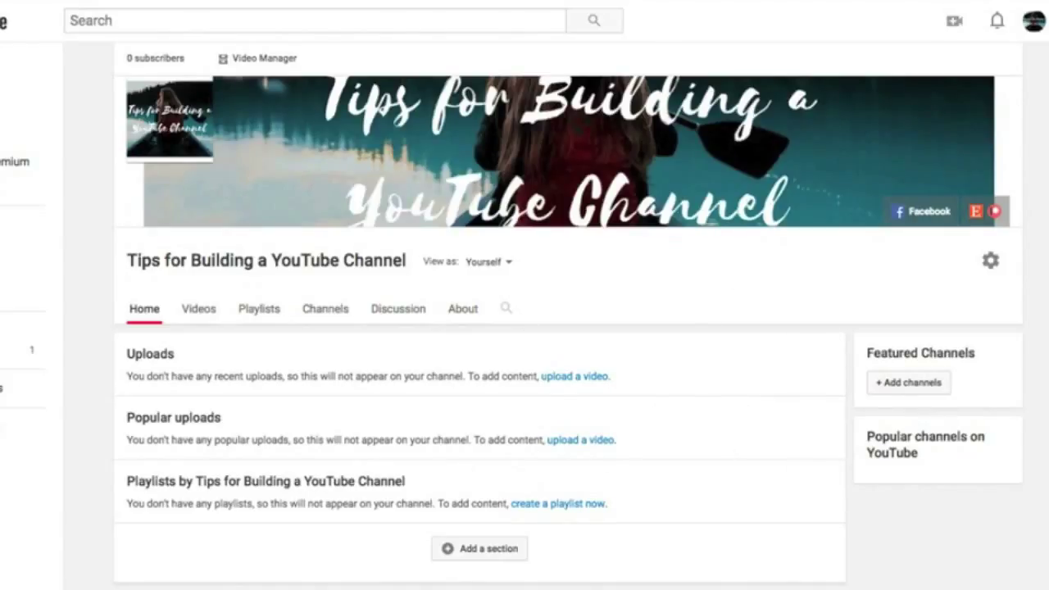
Switch accounts to the Mixed Media Girl channel from the avatar menu.
{"action": "left_click", "coordinate": [1036, 22]}
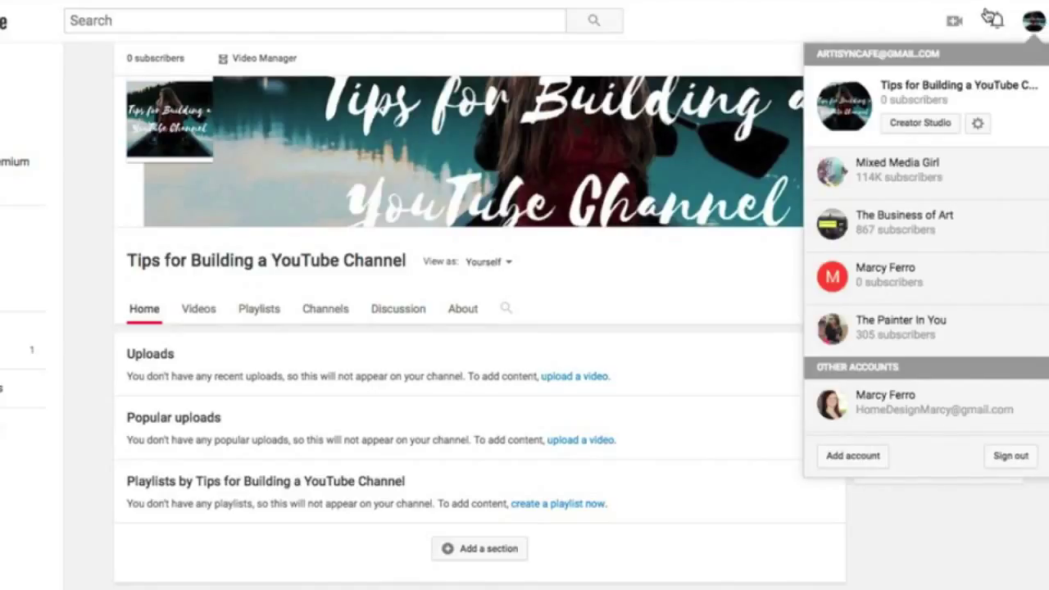
{"action": "left_click", "coordinate": [1037, 22]}
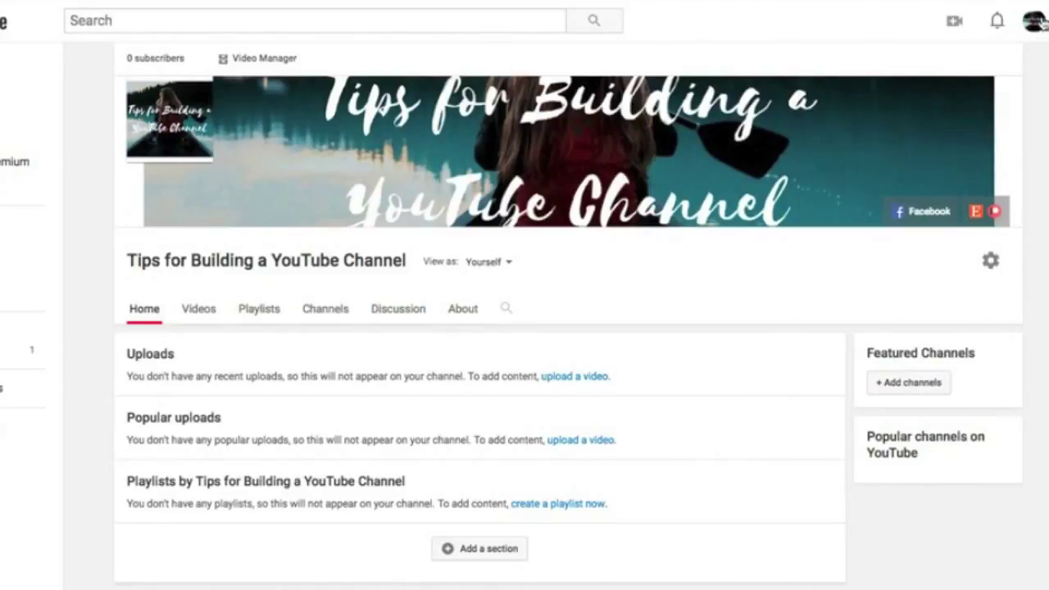
{"action": "left_click", "coordinate": [1037, 22]}
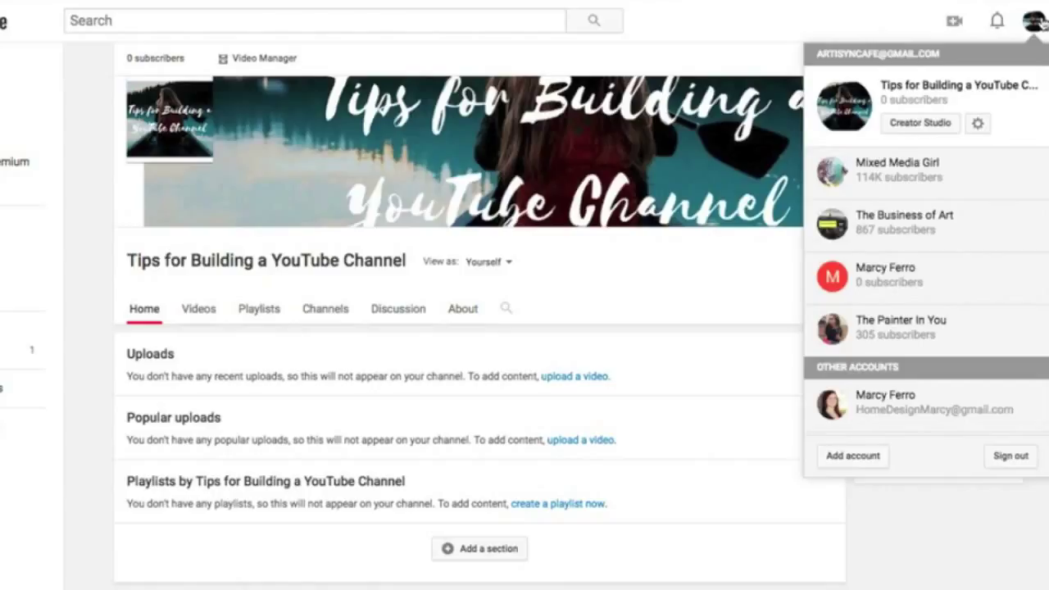
{"action": "left_click", "coordinate": [920, 180]}
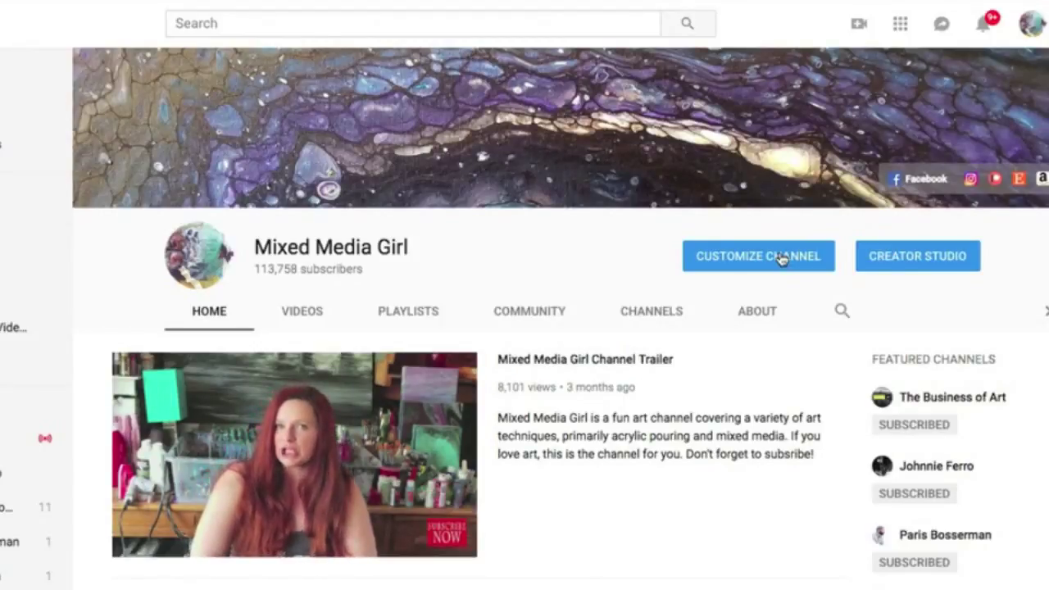
{"action": "left_click", "coordinate": [782, 256]}
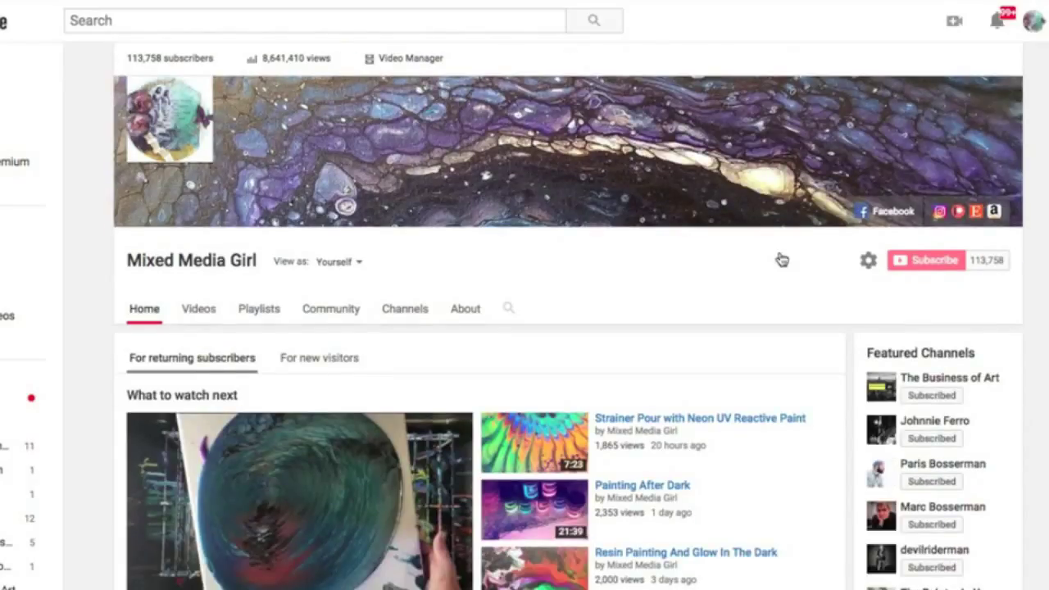
Scroll through Mixed Media Girl's Uploads and Created playlists sections as an example, then return to the top.
{"action": "scroll", "coordinate": [781, 259], "scroll_direction": "down", "scroll_amount": 3}
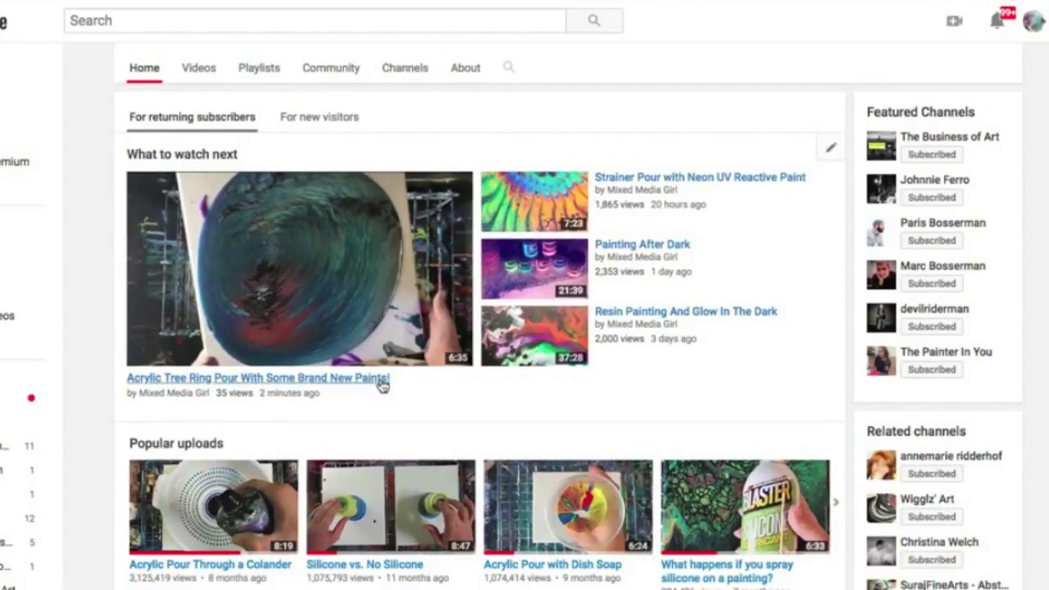
{"action": "scroll", "coordinate": [813, 384], "scroll_direction": "down", "scroll_amount": 3}
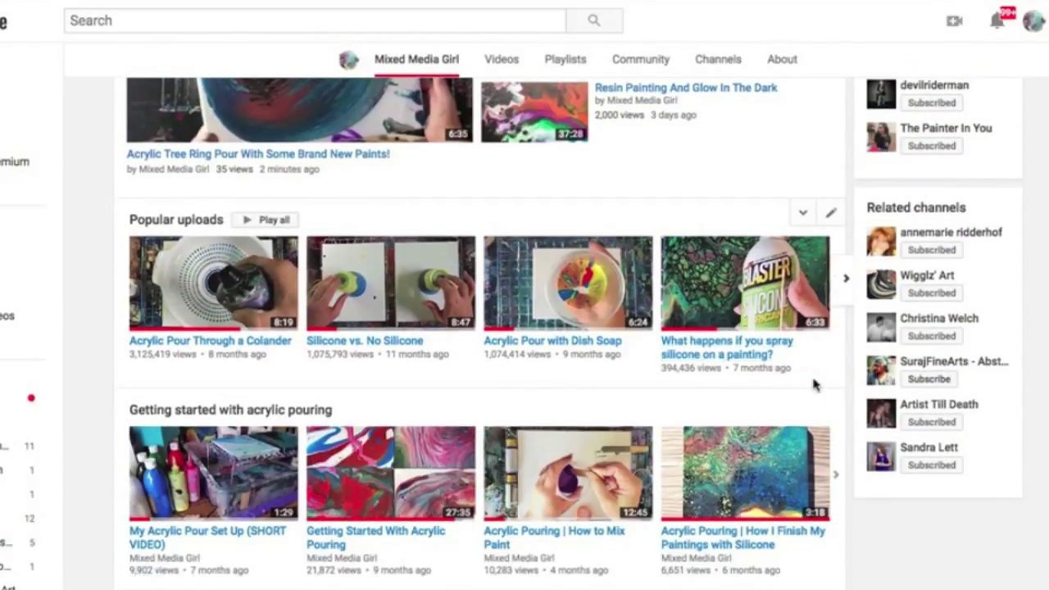
{"action": "scroll", "coordinate": [178, 228], "scroll_direction": "down", "scroll_amount": 3}
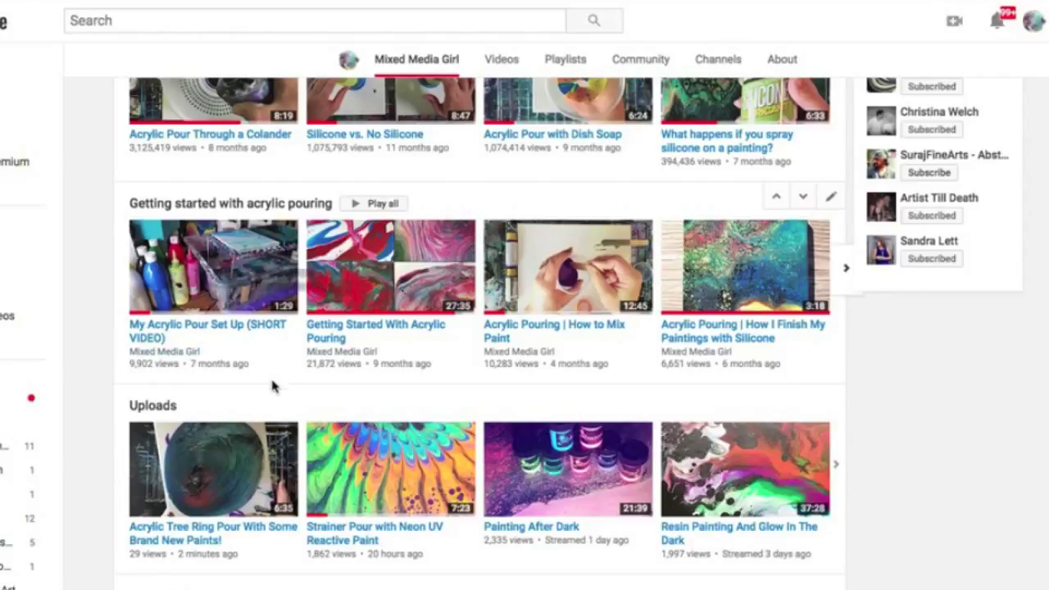
{"action": "scroll", "coordinate": [274, 385], "scroll_direction": "down", "scroll_amount": 1}
{"action": "scroll", "coordinate": [274, 385], "scroll_direction": "down", "scroll_amount": 5}
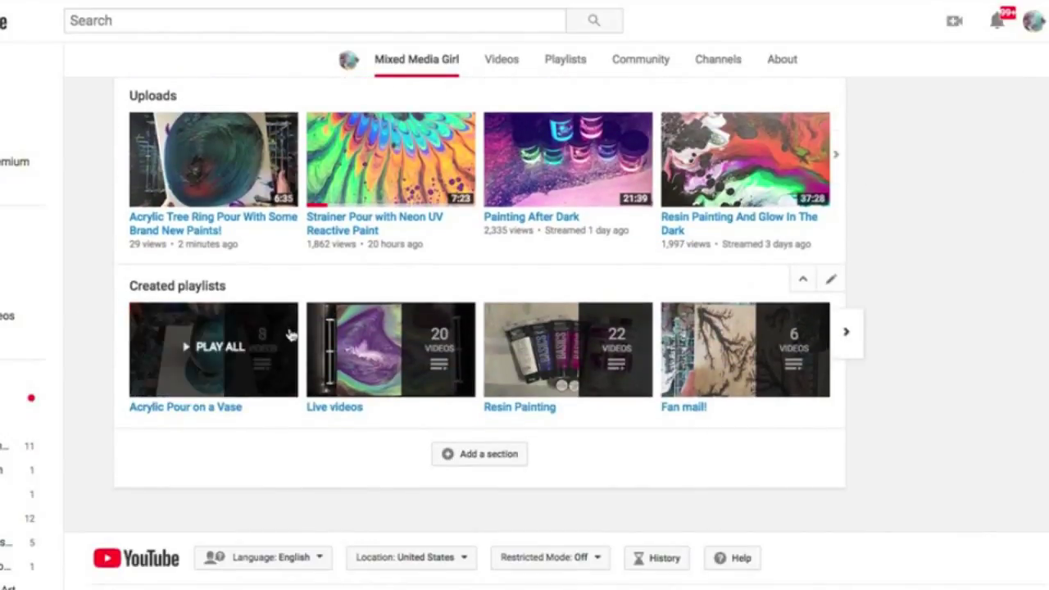
{"action": "scroll", "coordinate": [291, 333], "scroll_direction": "up", "scroll_amount": 10}
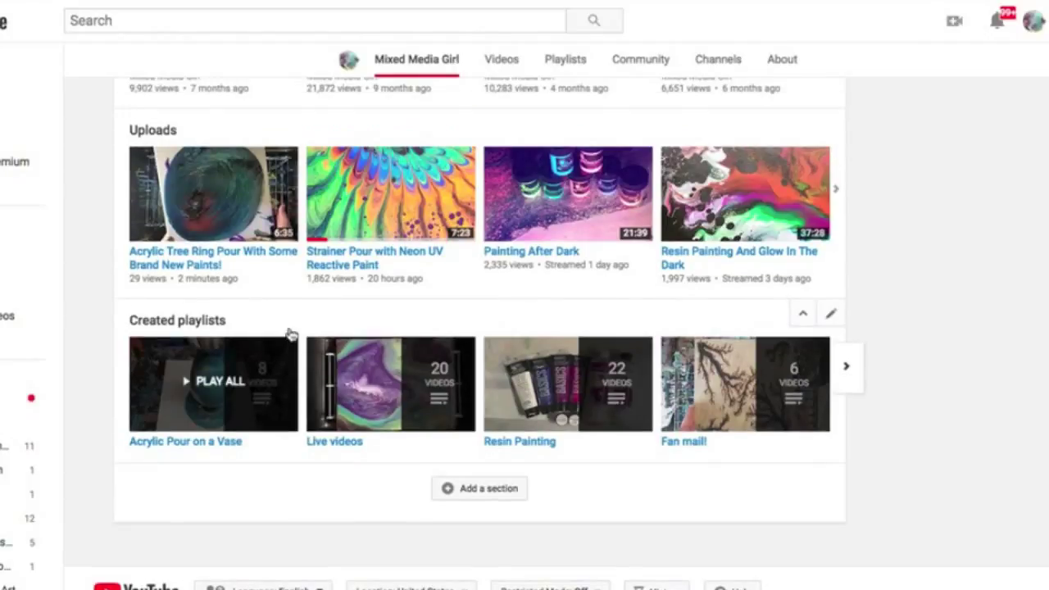
{"action": "scroll", "coordinate": [291, 334], "scroll_direction": "up", "scroll_amount": 6}
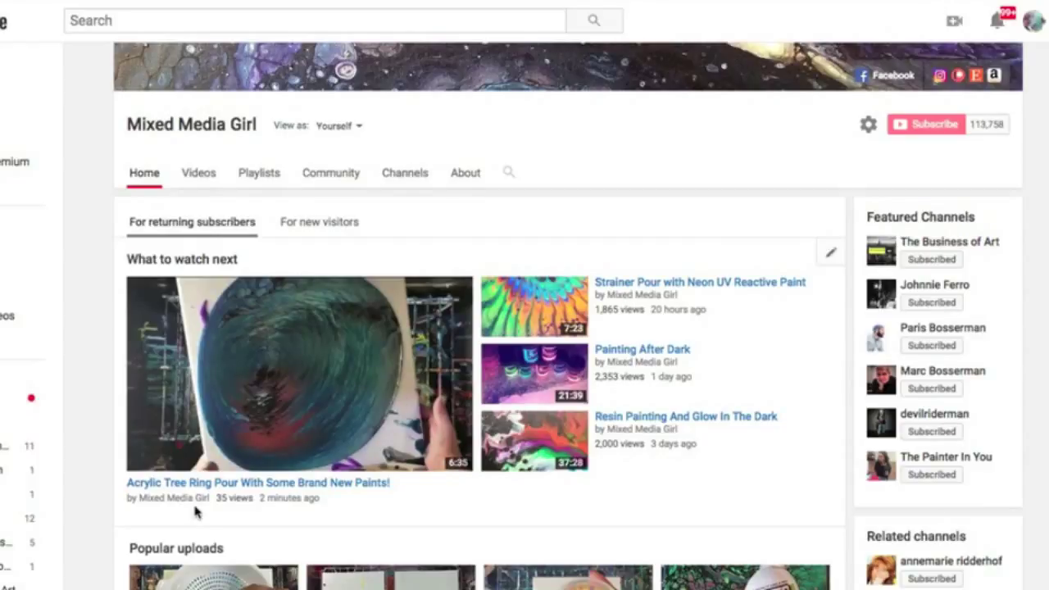
{"action": "scroll", "coordinate": [195, 512], "scroll_direction": "down", "scroll_amount": 1}
{"action": "scroll", "coordinate": [197, 512], "scroll_direction": "up", "scroll_amount": 3}
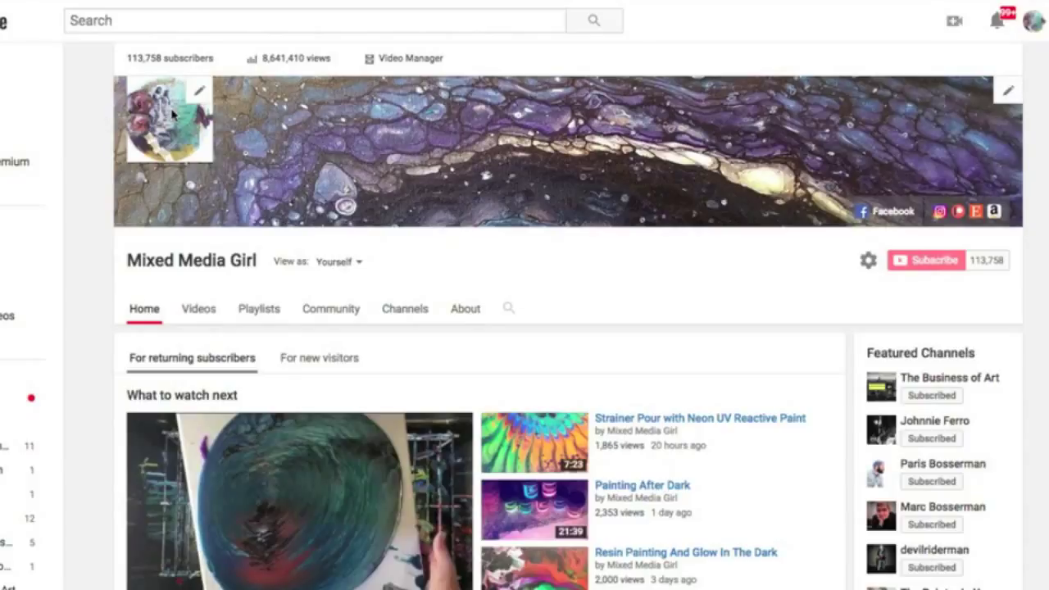
Switch back to the Tips for Building a YouTube Channel account and open its Status and features settings.
{"action": "left_click", "coordinate": [1035, 23]}
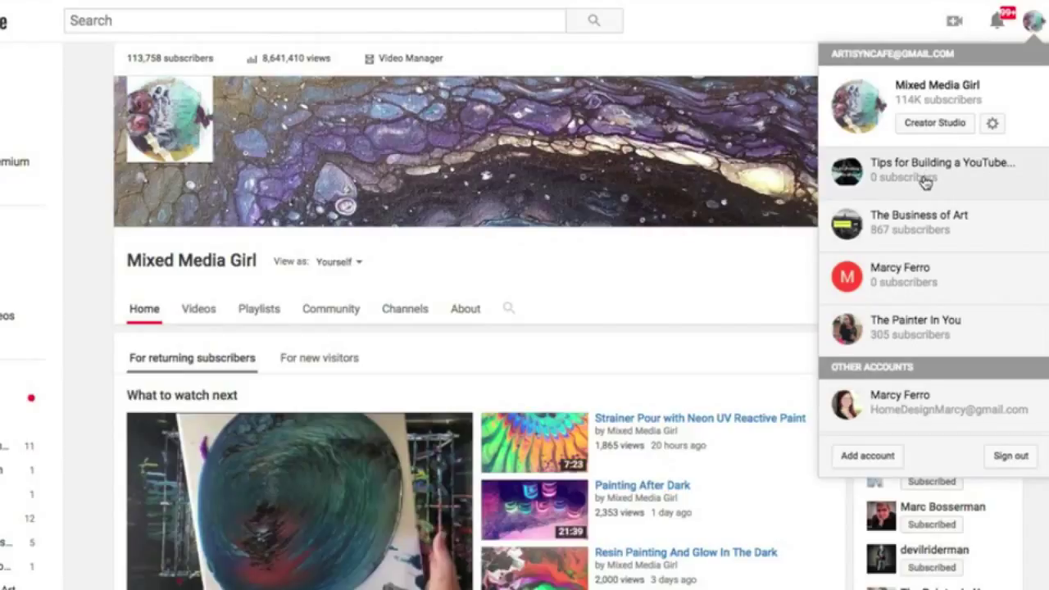
{"action": "left_click", "coordinate": [925, 182]}
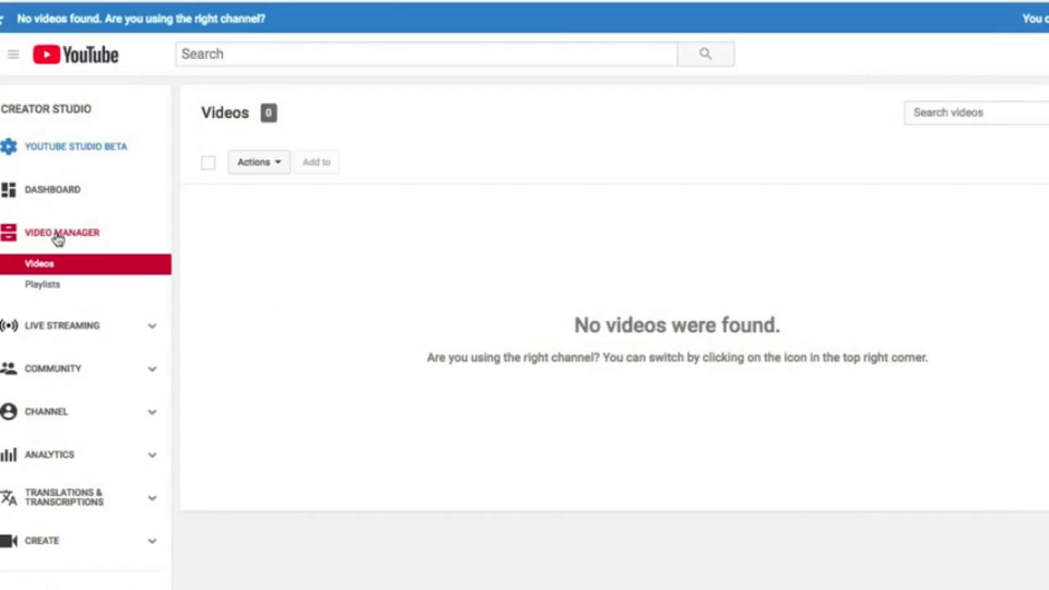
{"action": "left_click", "coordinate": [148, 419]}
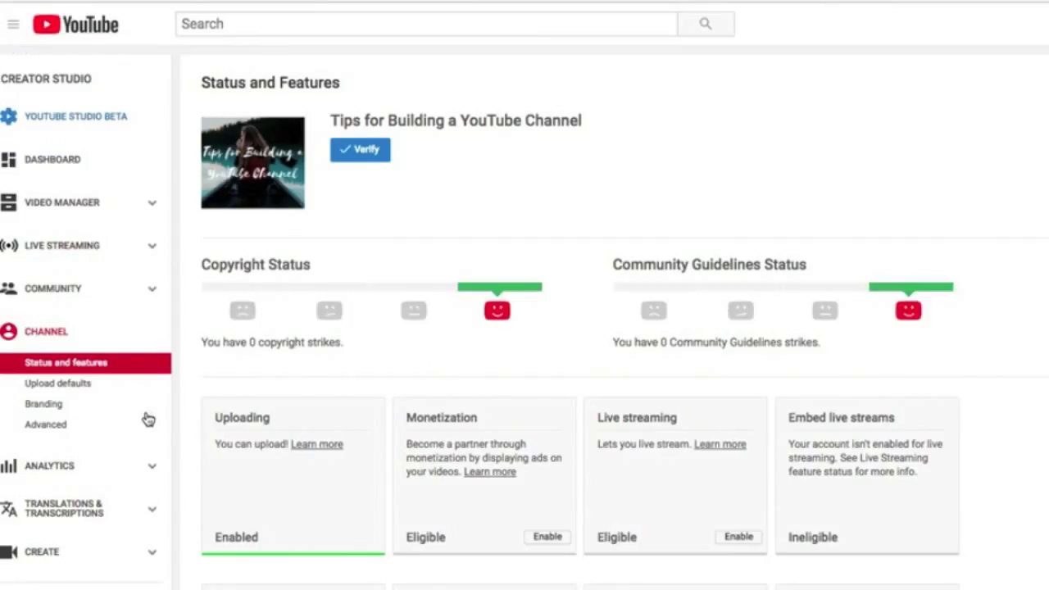
Make Education the default category for uploads.
{"action": "left_click", "coordinate": [81, 391]}
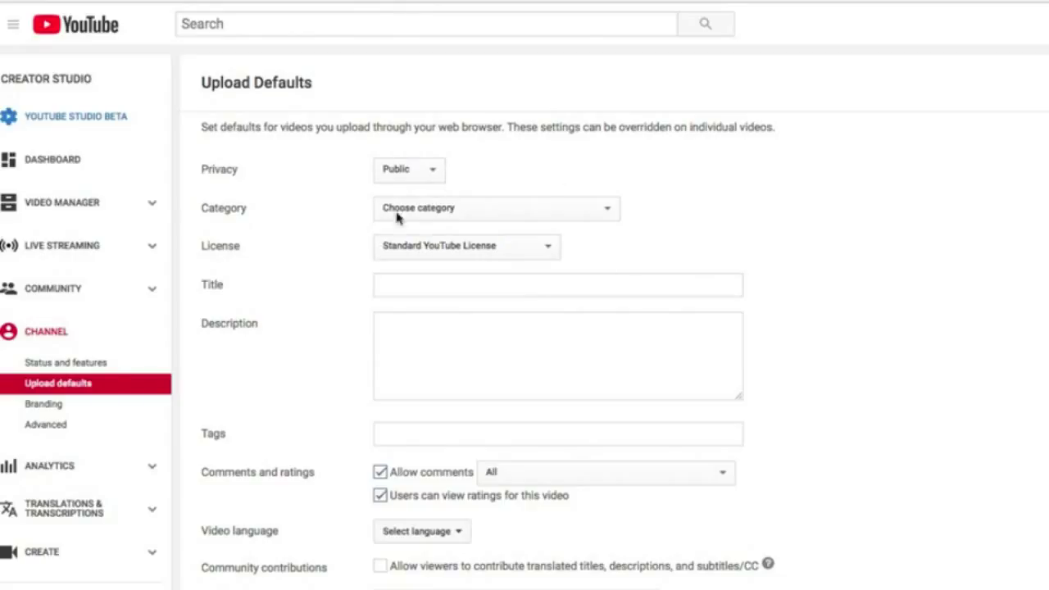
{"action": "left_click", "coordinate": [471, 213]}
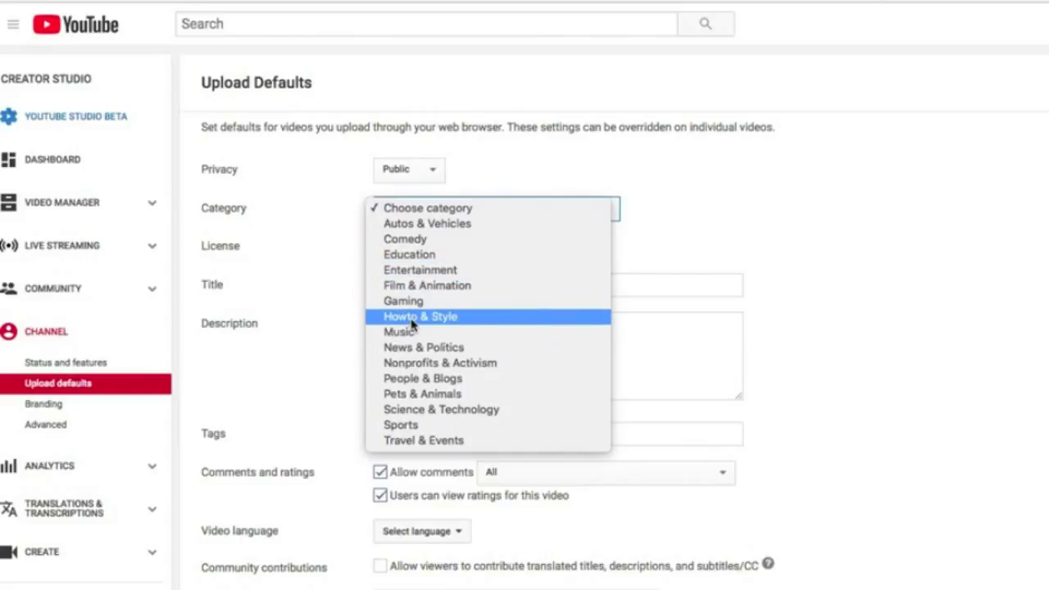
{"action": "left_click", "coordinate": [423, 258]}
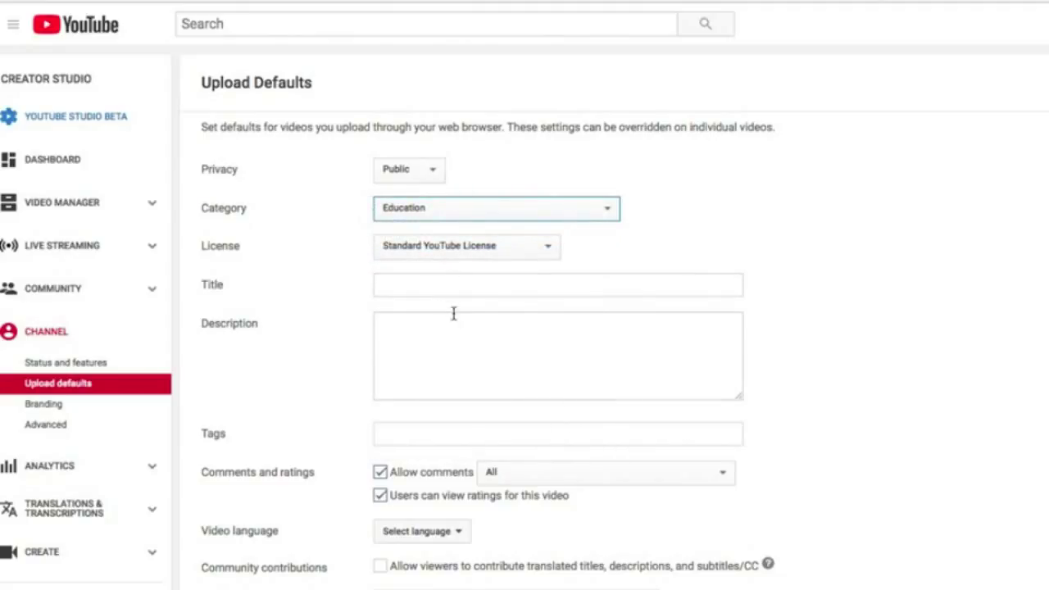
{"action": "left_click", "coordinate": [916, 235]}
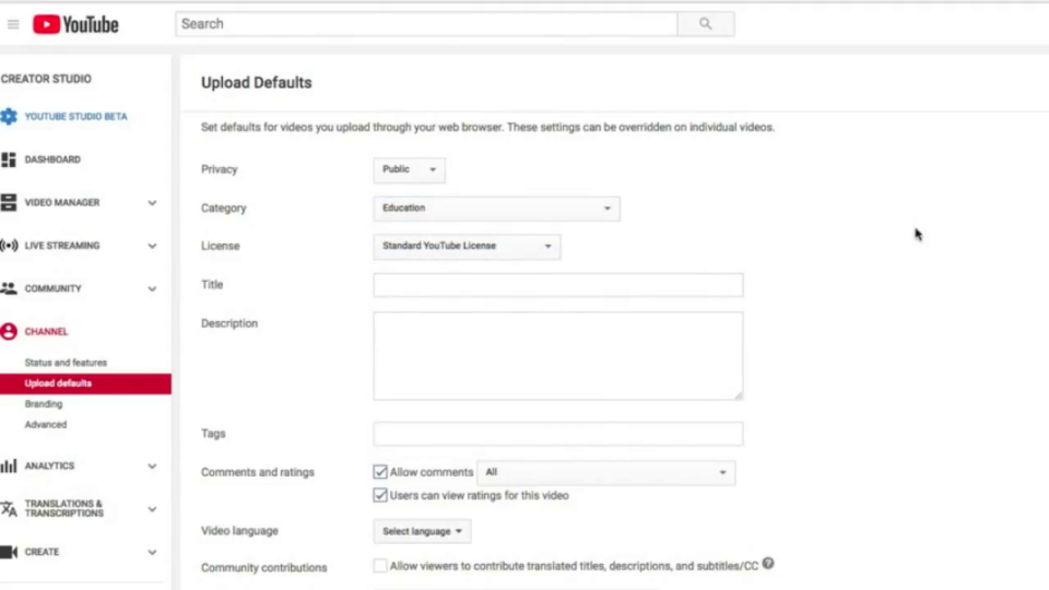
Write the default description 'New videos uploaded every Friday!' followed by 'Check out our Facebook page here:'.
{"action": "scroll", "coordinate": [916, 235], "scroll_direction": "down", "scroll_amount": 3}
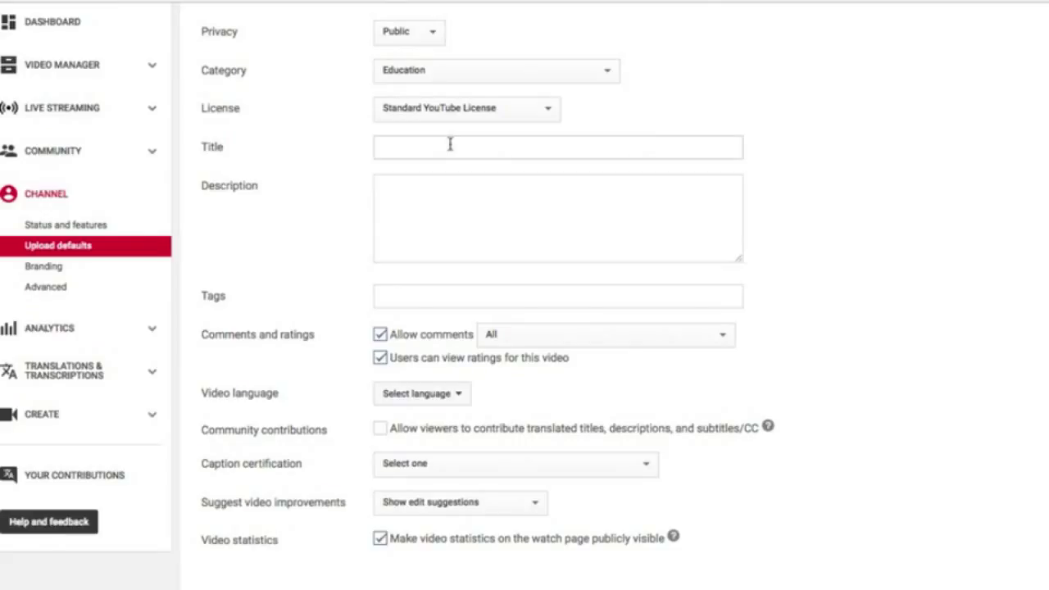
{"action": "left_click", "coordinate": [520, 249]}
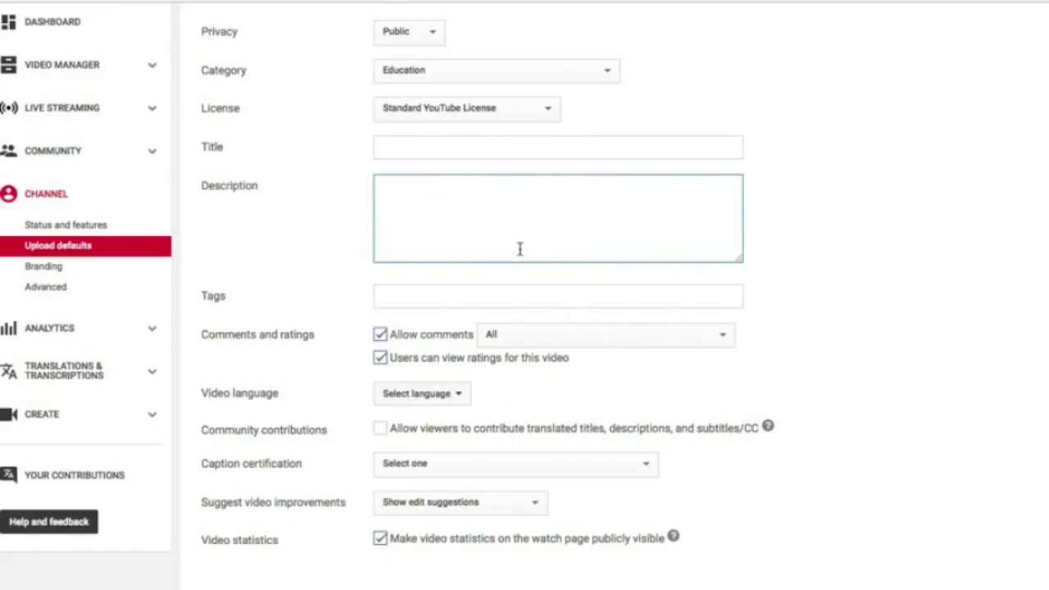
{"action": "type", "text": "New videos uploaded every Friday!"}
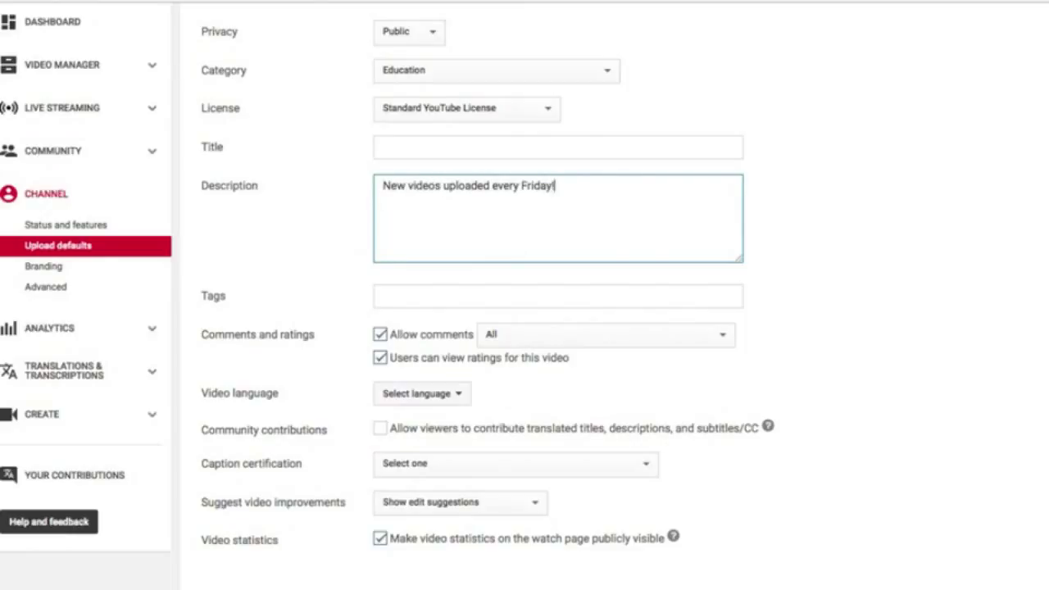
{"action": "key", "text": "Return"}
{"action": "key", "text": "Return"}
{"action": "type", "text": "Check out our Facebook page here:"}
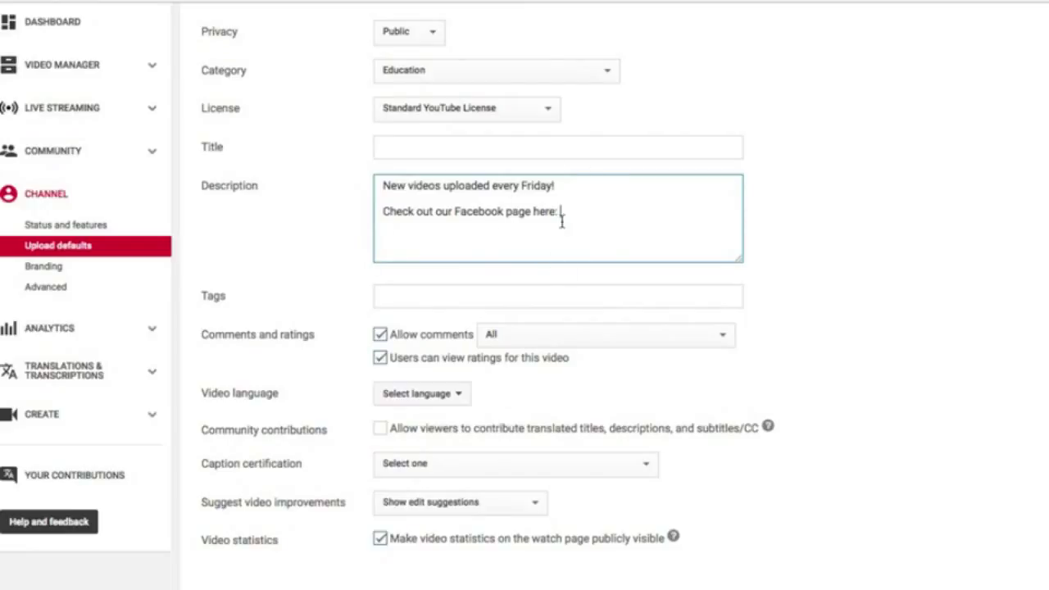
{"action": "left_click", "coordinate": [816, 261]}
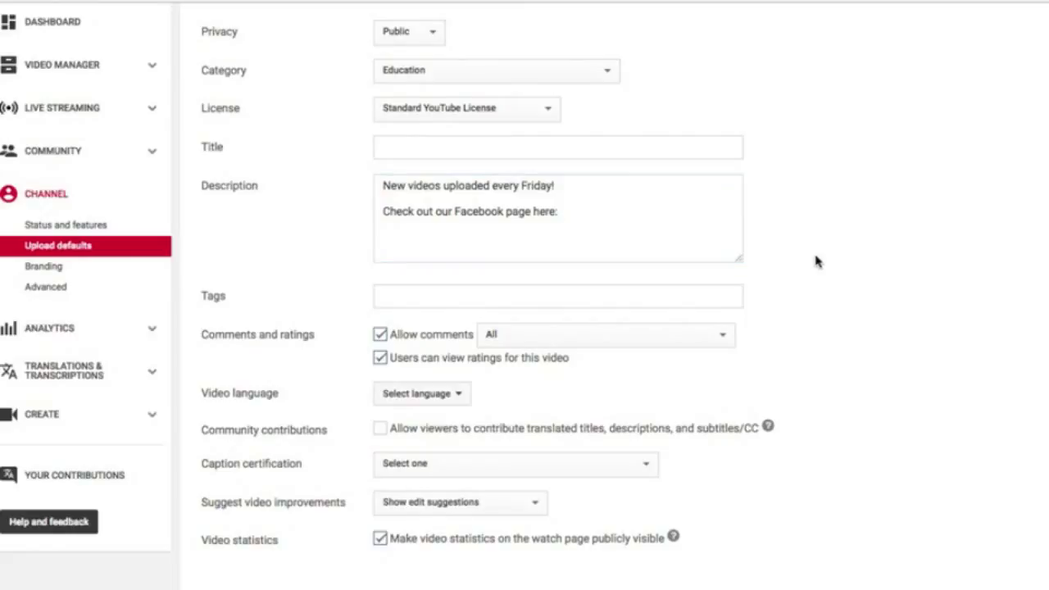
{"action": "scroll", "coordinate": [815, 261], "scroll_direction": "down", "scroll_amount": 3}
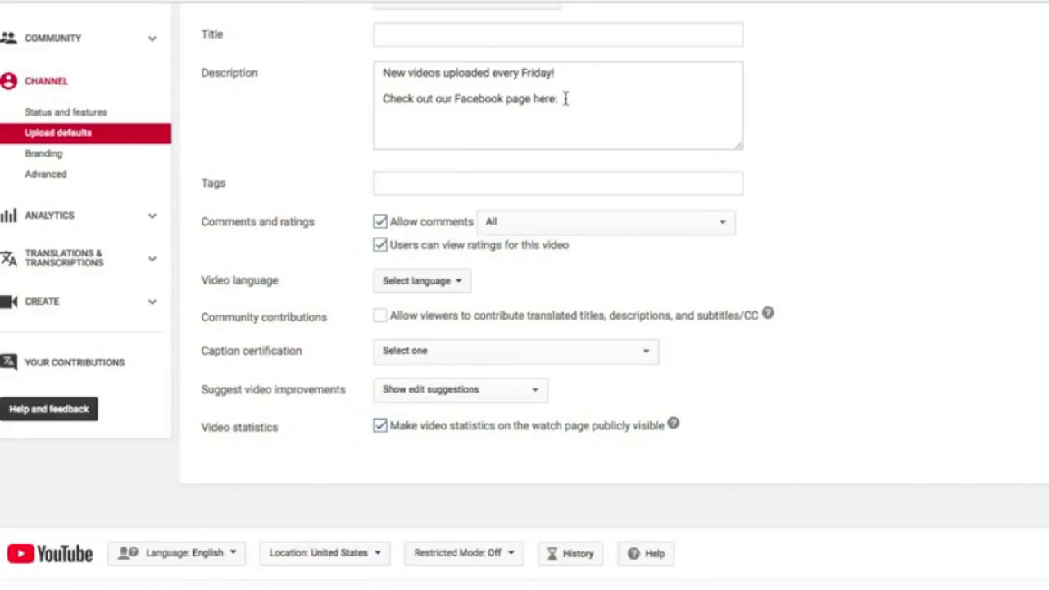
{"action": "left_click", "coordinate": [519, 128]}
Set default tags to 'mixed media girl, youtube, how to grow your youtube'.
{"action": "left_click", "coordinate": [501, 183]}
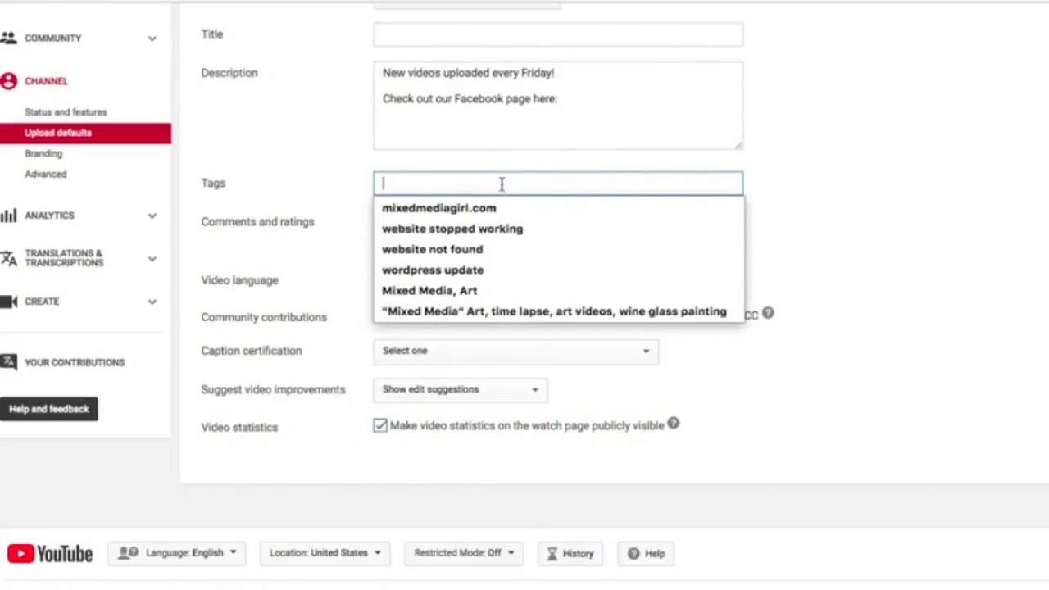
{"action": "type", "text": "mixed med"}
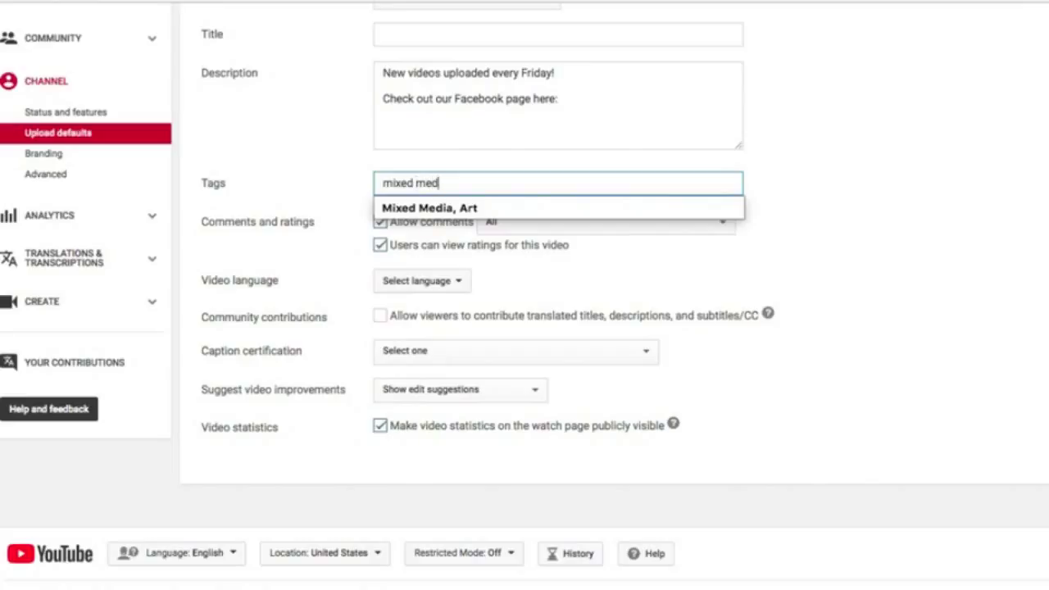
{"action": "type", "text": "ia girl"}
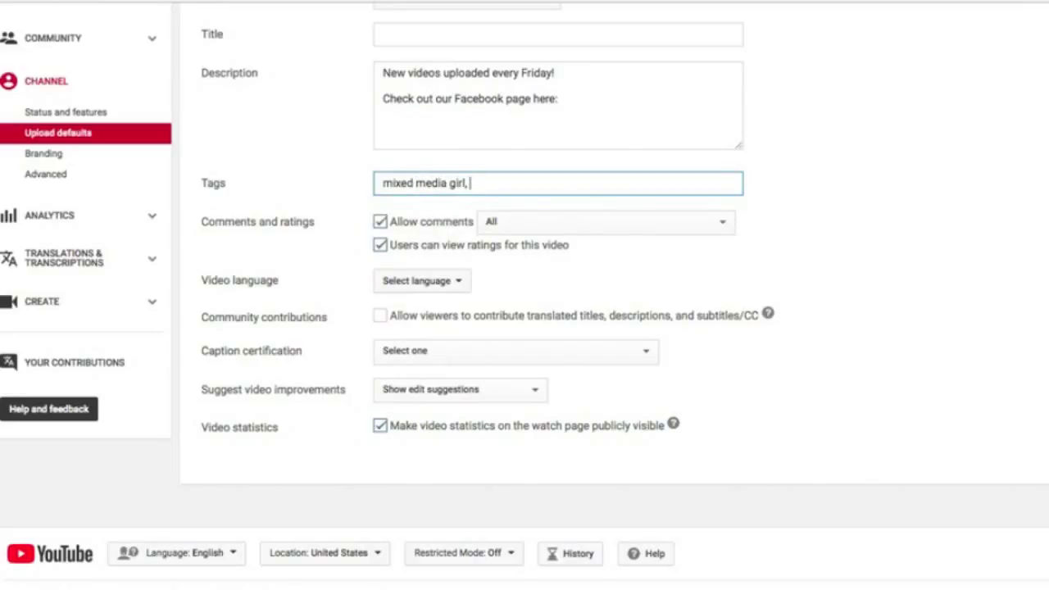
{"action": "type", "text": ", youtube, how to"}
{"action": "type", "text": " gor"}
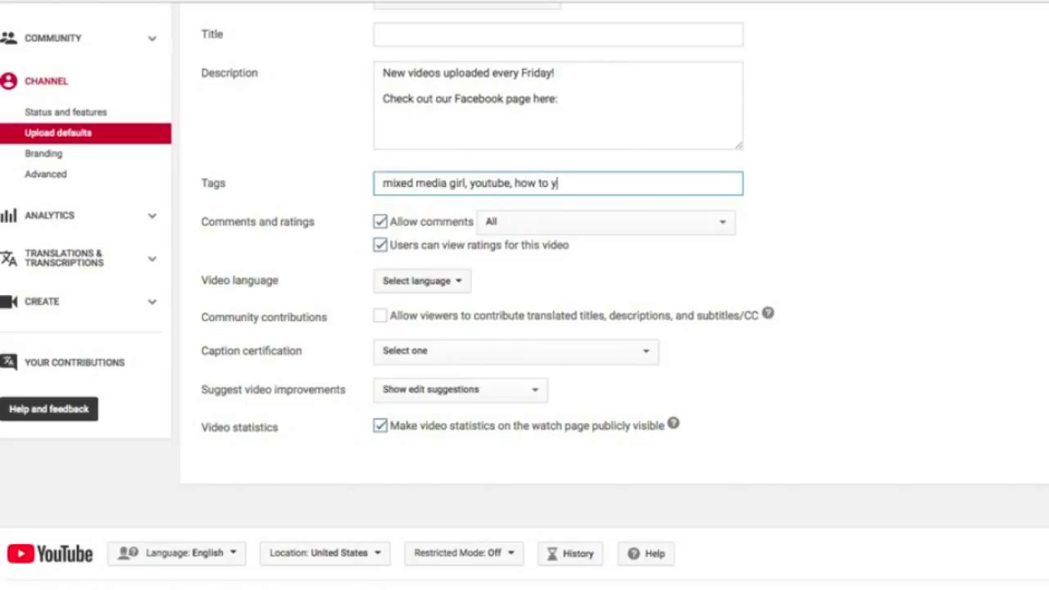
{"action": "key", "text": "BackSpace"}
{"action": "key", "text": "BackSpace"}
{"action": "type", "text": "row your youtube"}
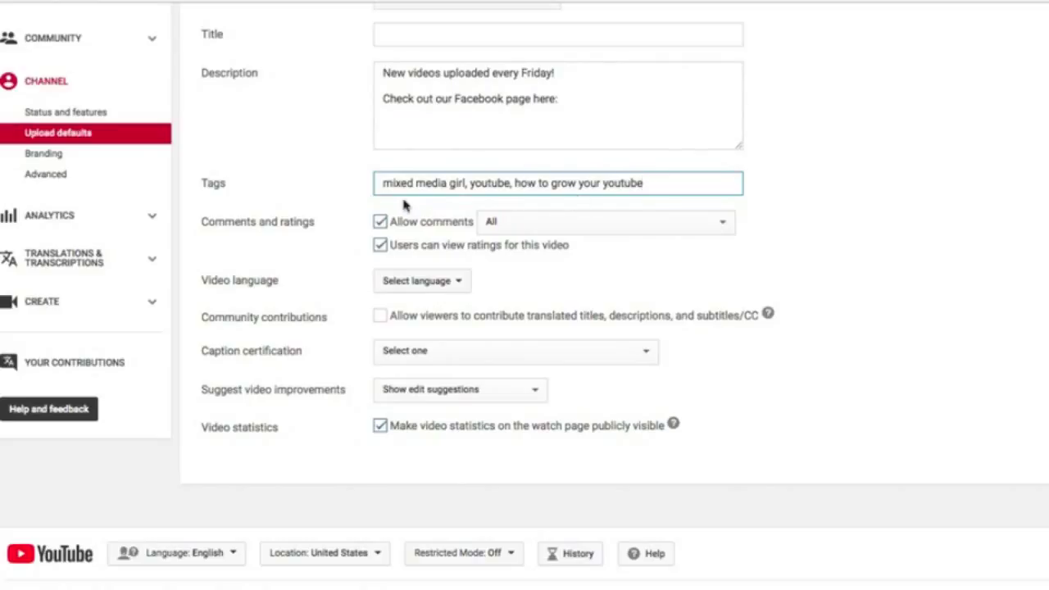
{"action": "left_click", "coordinate": [811, 276]}
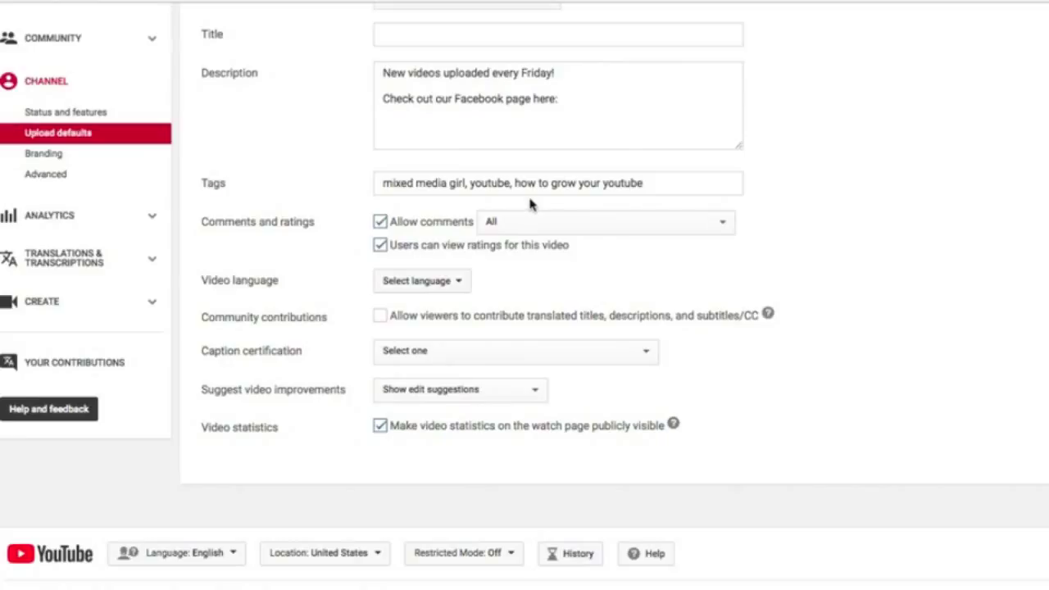
Allow all comments except potentially inappropriate ones by default.
{"action": "left_click", "coordinate": [565, 222]}
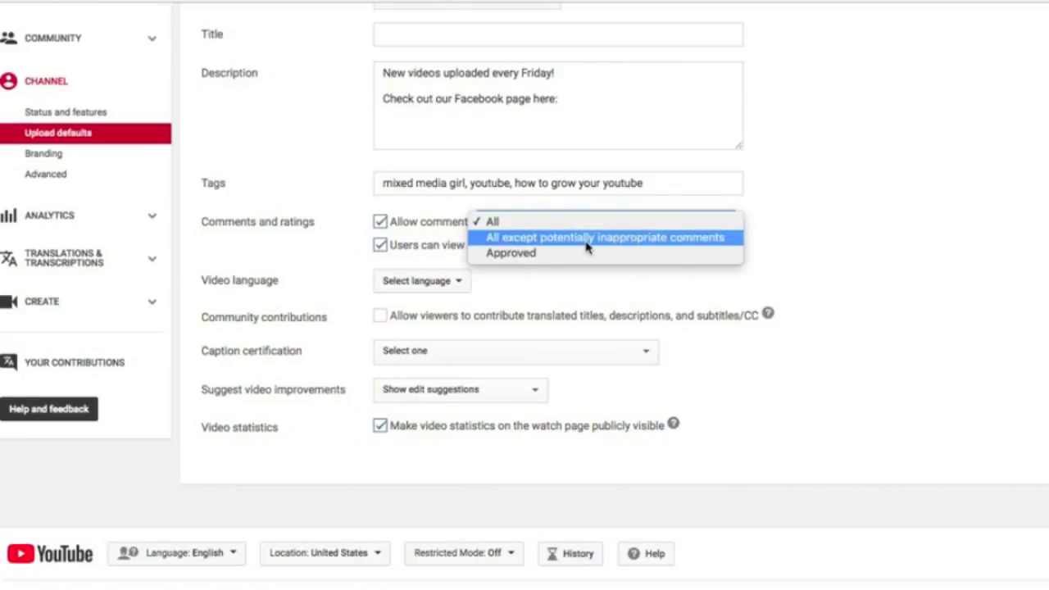
{"action": "left_click", "coordinate": [615, 247]}
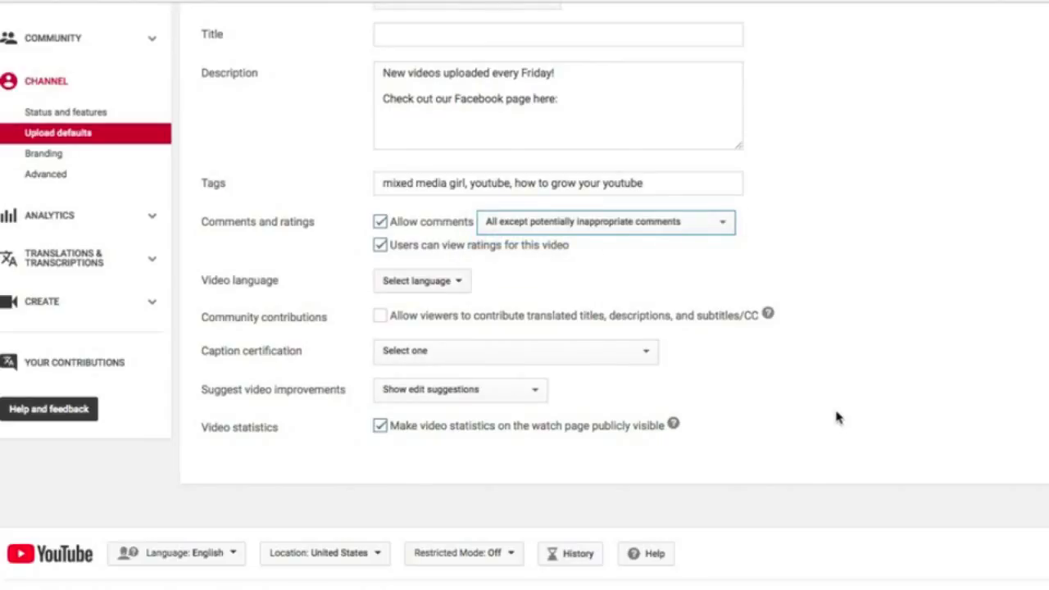
{"action": "scroll", "coordinate": [836, 418], "scroll_direction": "up", "scroll_amount": 5}
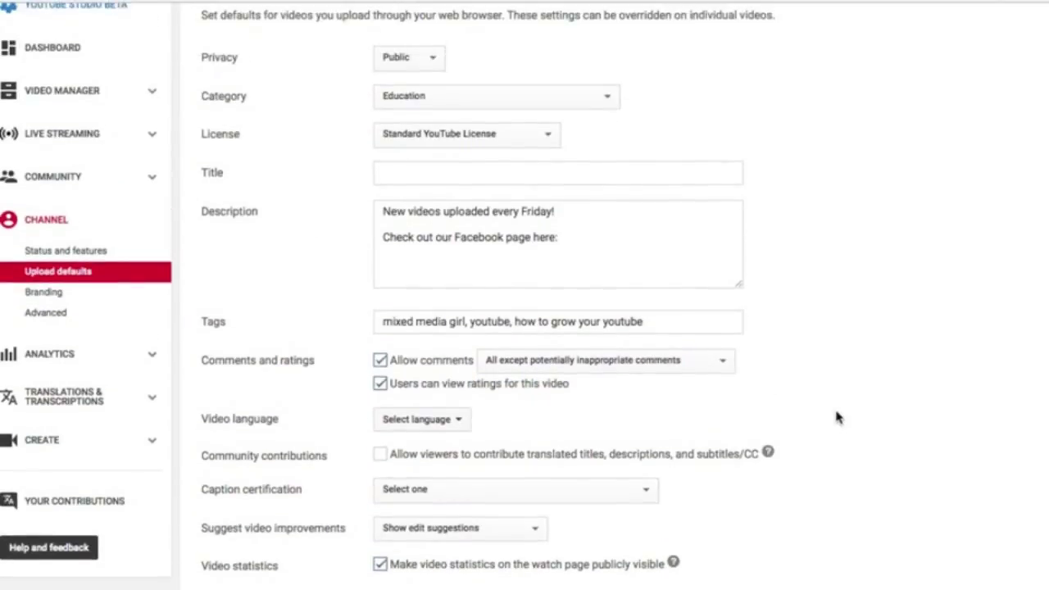
{"action": "scroll", "coordinate": [836, 418], "scroll_direction": "up", "scroll_amount": 1}
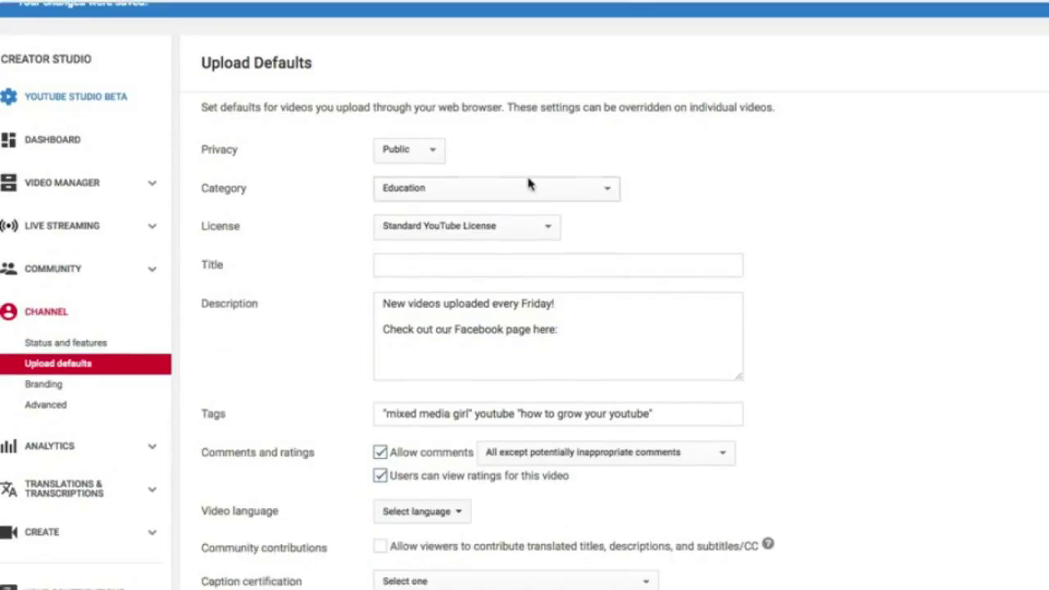
{"action": "scroll", "coordinate": [528, 179], "scroll_direction": "down", "scroll_amount": 3}
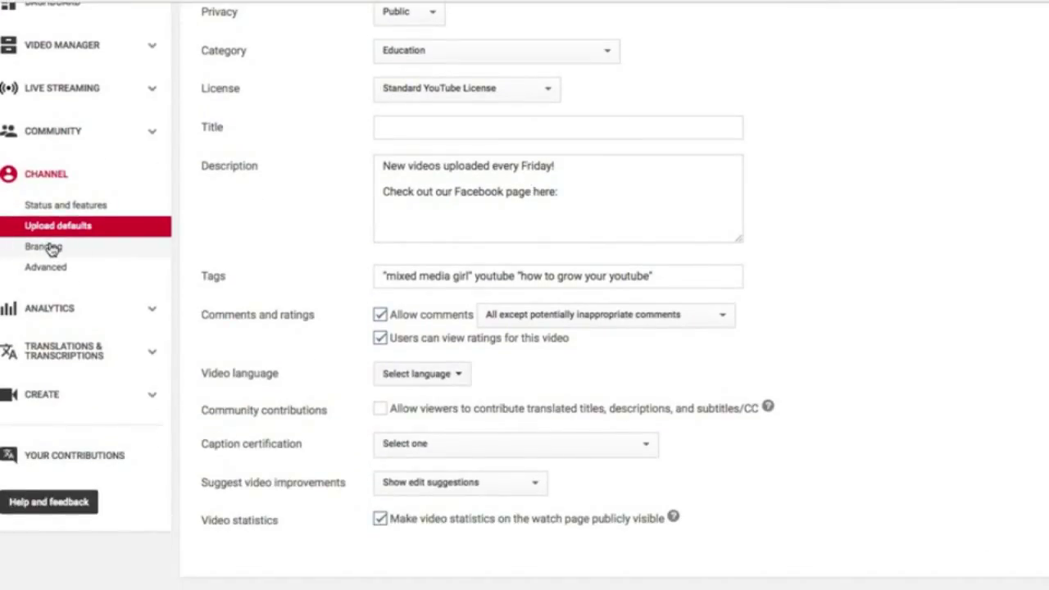
{"action": "left_click", "coordinate": [51, 254]}
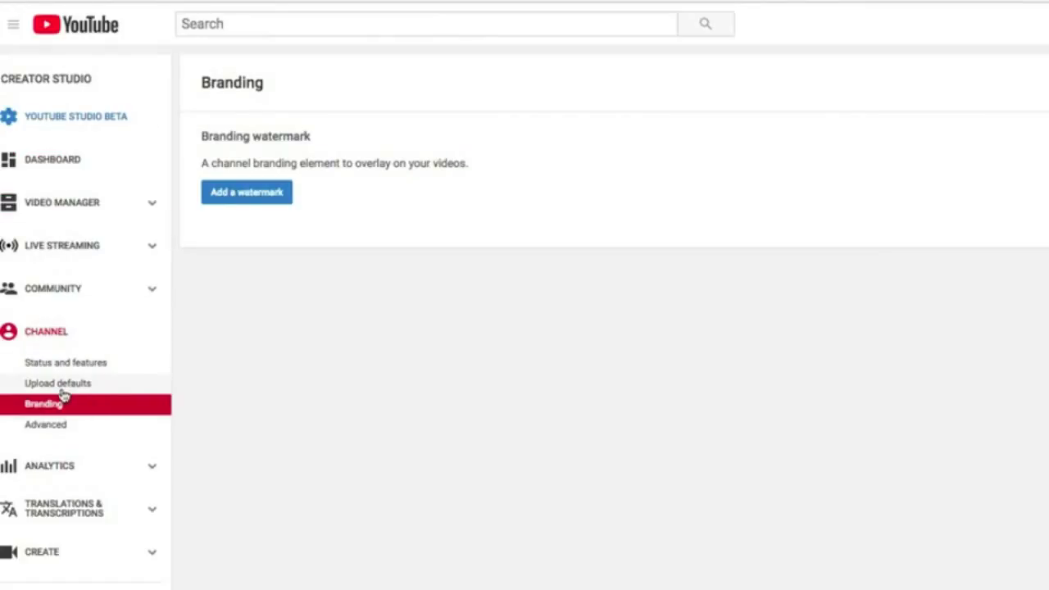
Cancel adding a channel watermark, then search YouTube for 'mixed media'.
{"action": "left_click", "coordinate": [276, 194]}
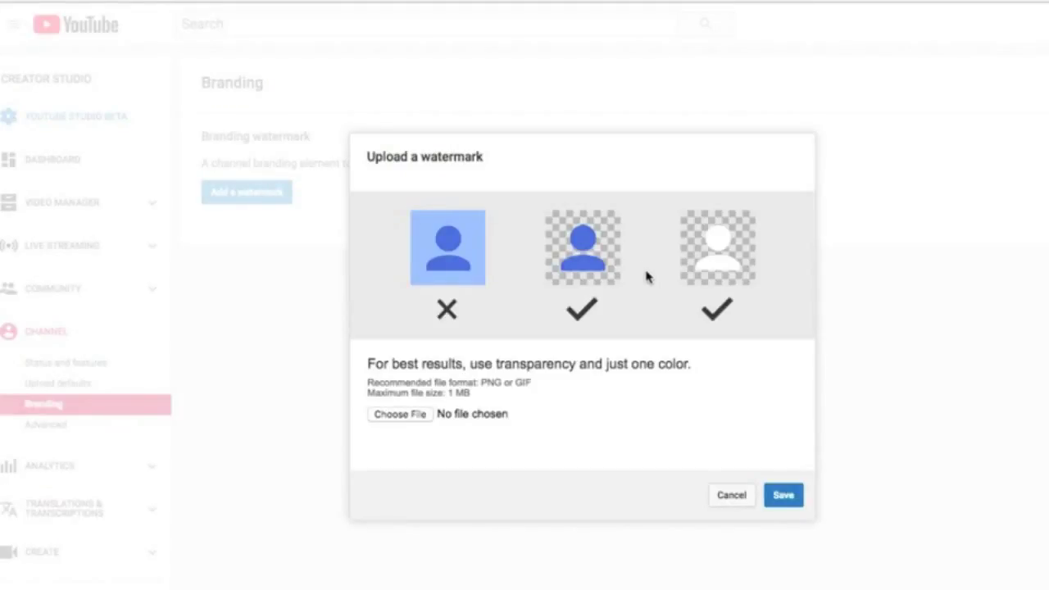
{"action": "left_click", "coordinate": [726, 497]}
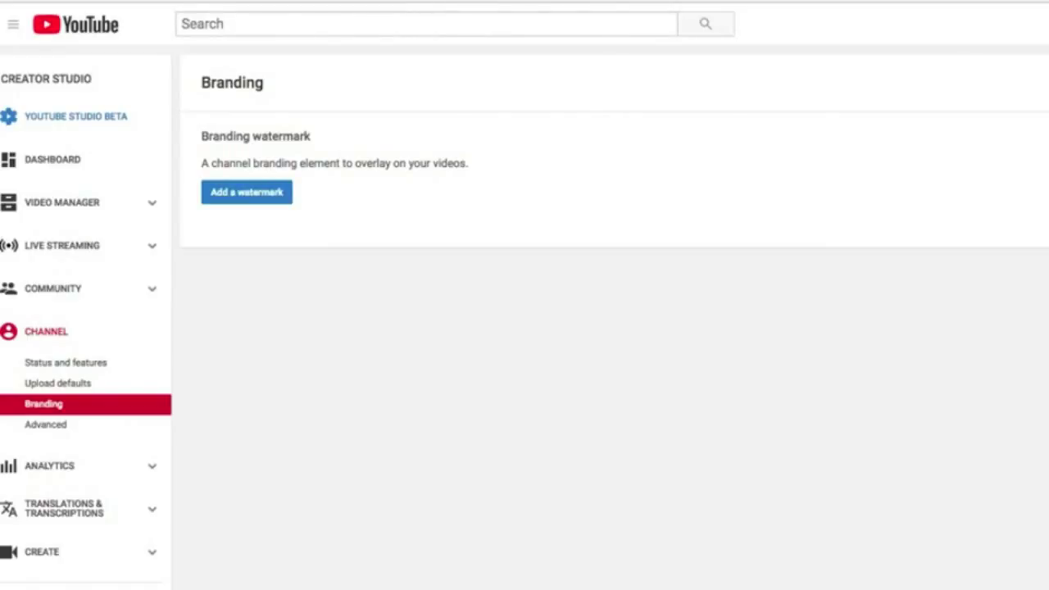
{"action": "left_click", "coordinate": [388, 23]}
{"action": "type", "text": "mixed media"}
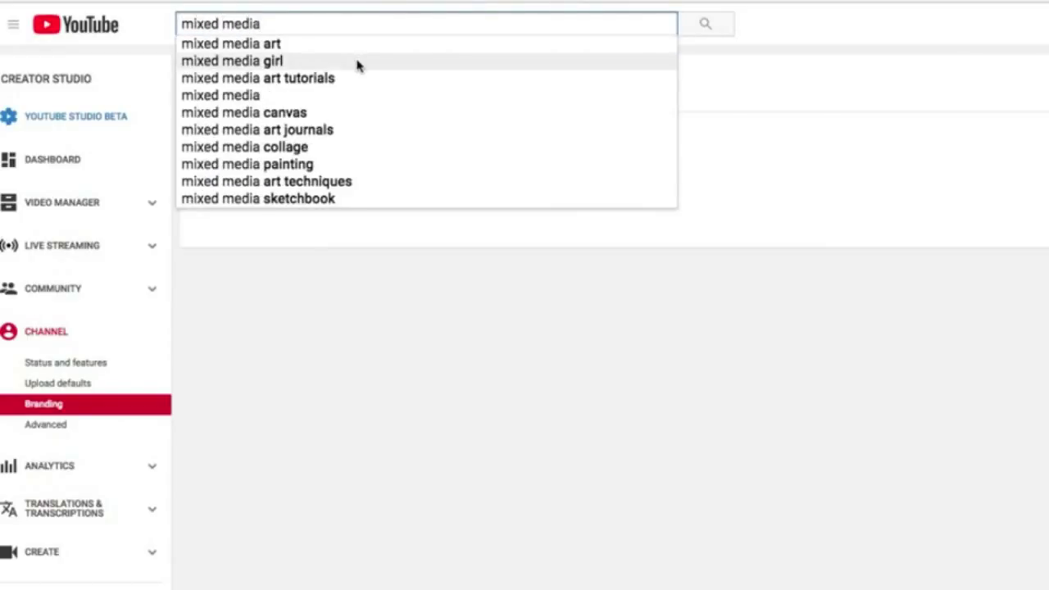
Play Mixed Media Girl's 'Strainer Pour with Neon UV Reactive Paint' video, then go to Creator Studio.
{"action": "left_click", "coordinate": [355, 62]}
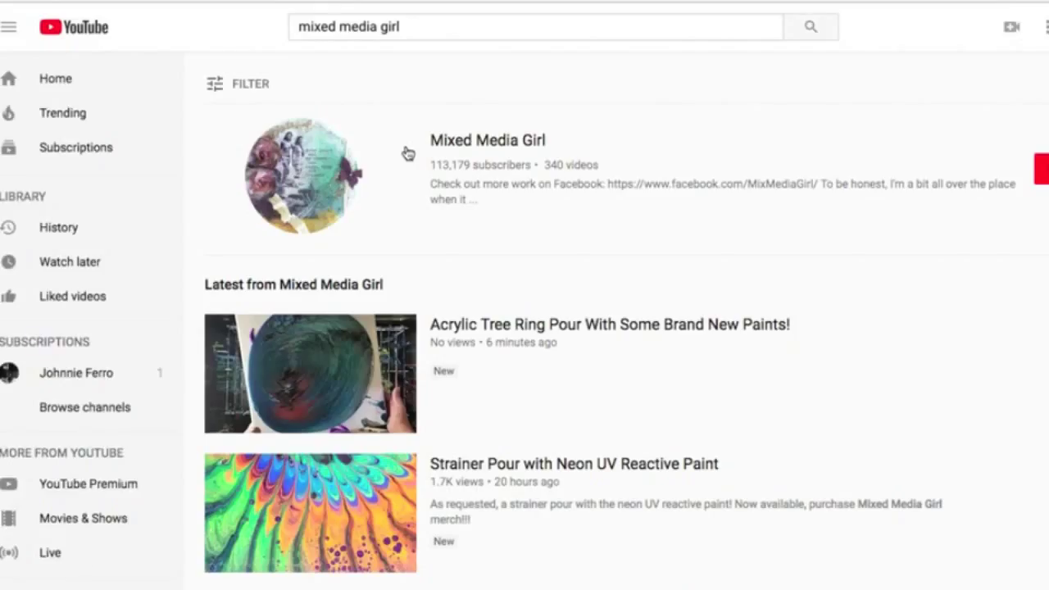
{"action": "left_click", "coordinate": [628, 368]}
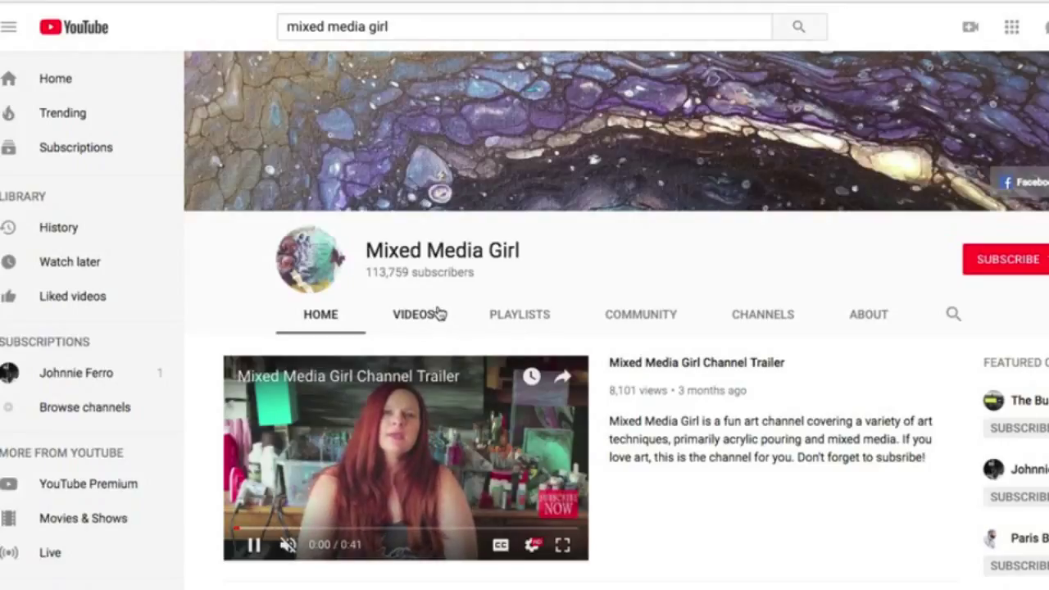
{"action": "left_click", "coordinate": [434, 312]}
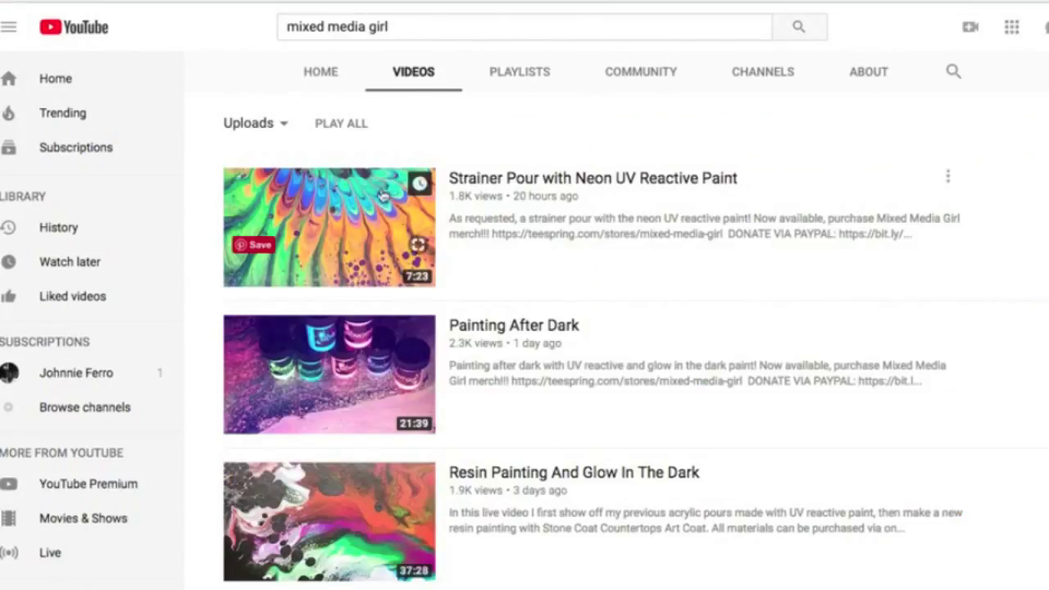
{"action": "left_click", "coordinate": [317, 234]}
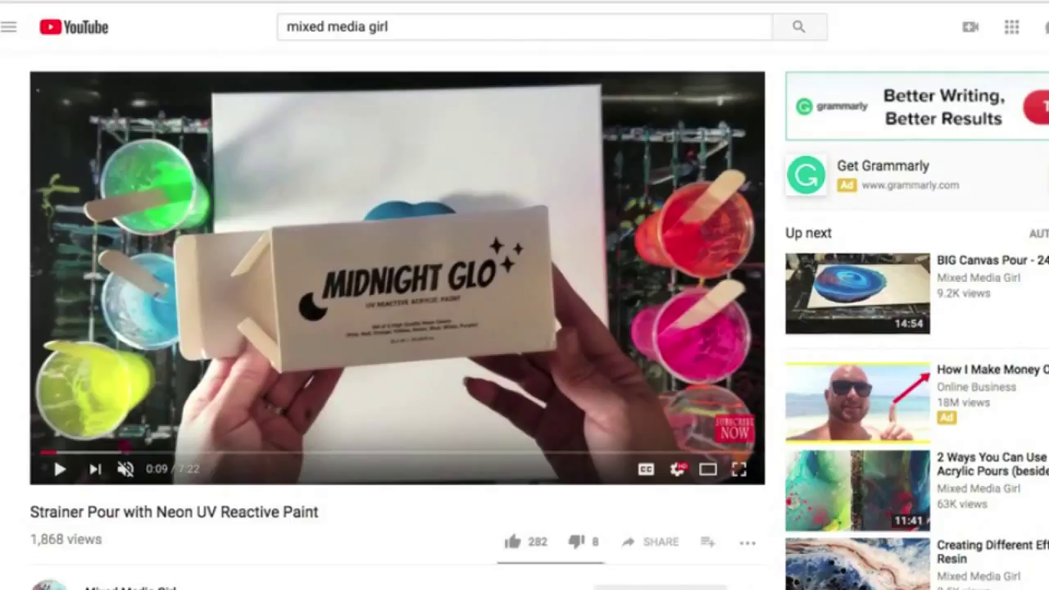
{"action": "left_click", "coordinate": [1045, 27]}
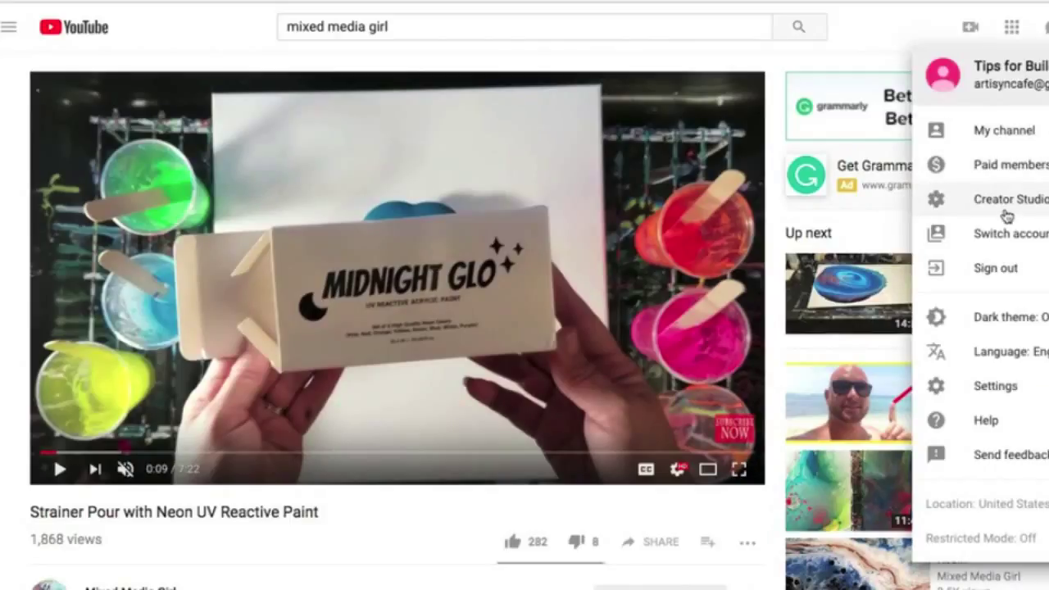
{"action": "left_click", "coordinate": [1006, 215]}
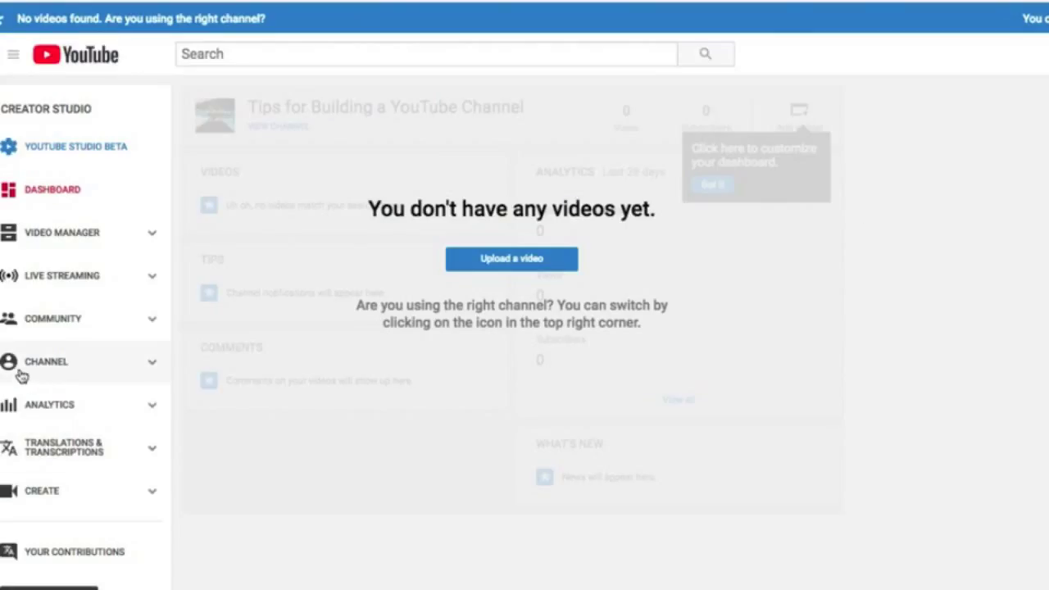
Enable live streaming for the channel on the Status and features page.
{"action": "left_click", "coordinate": [63, 364]}
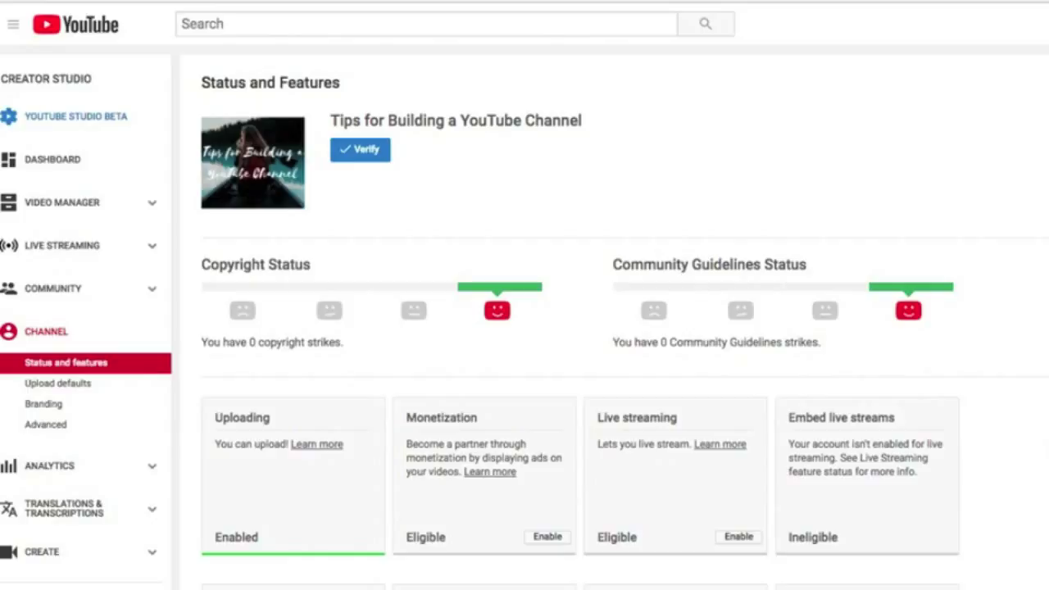
{"action": "scroll", "coordinate": [525, 328], "scroll_direction": "down", "scroll_amount": 5}
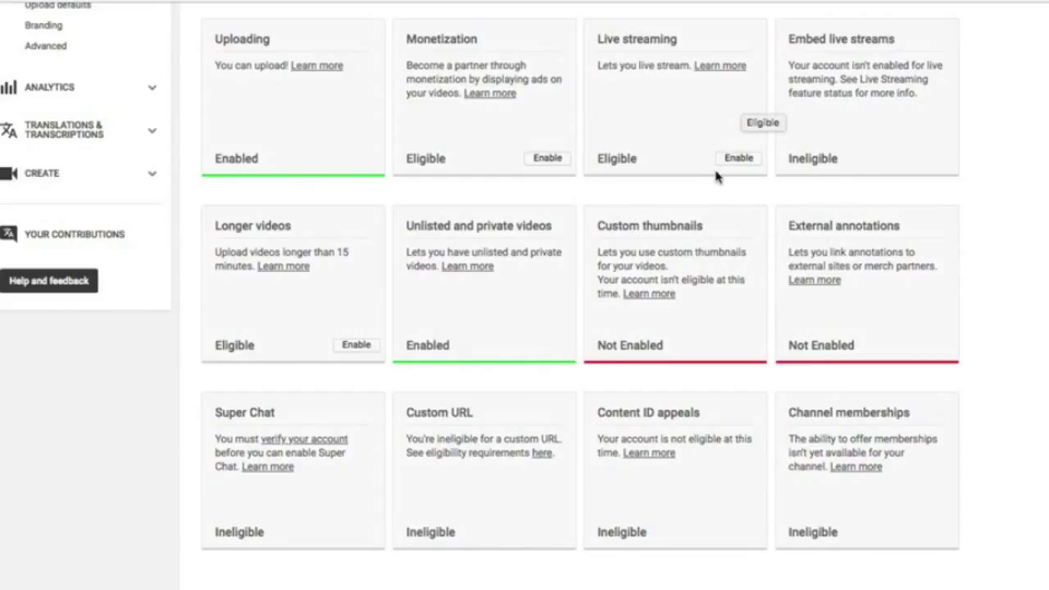
{"action": "double_click", "coordinate": [738, 159]}
{"action": "left_click", "coordinate": [735, 163]}
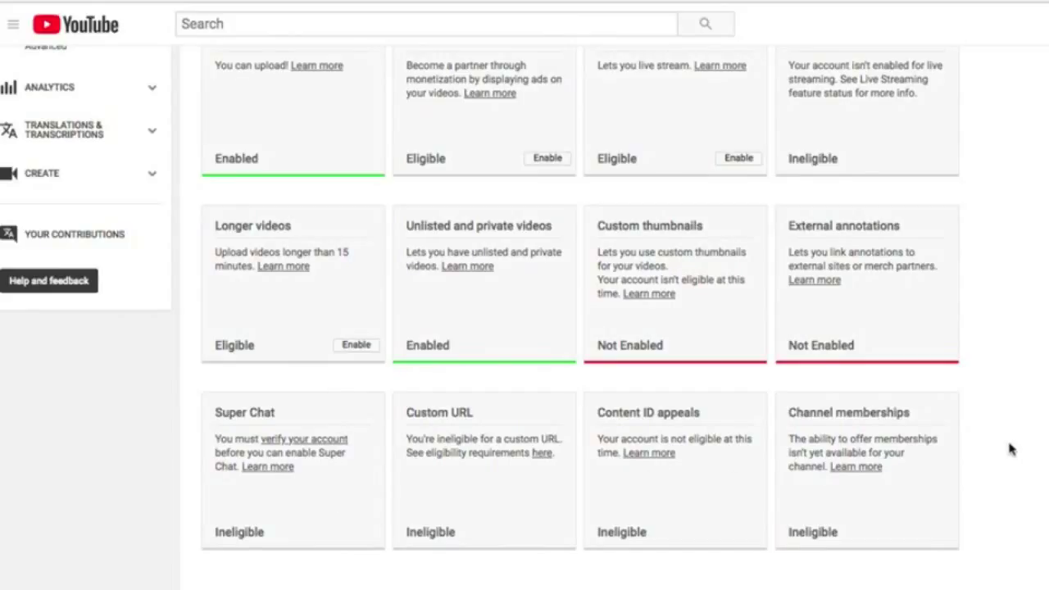
{"action": "scroll", "coordinate": [1010, 450], "scroll_direction": "up", "scroll_amount": 3}
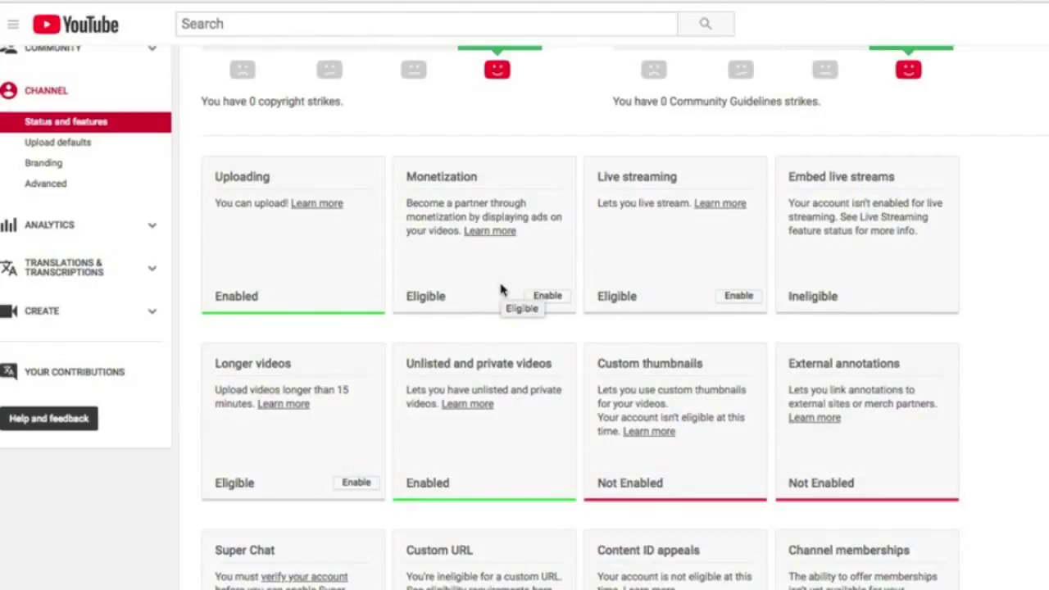
{"action": "scroll", "coordinate": [500, 288], "scroll_direction": "up", "scroll_amount": 3}
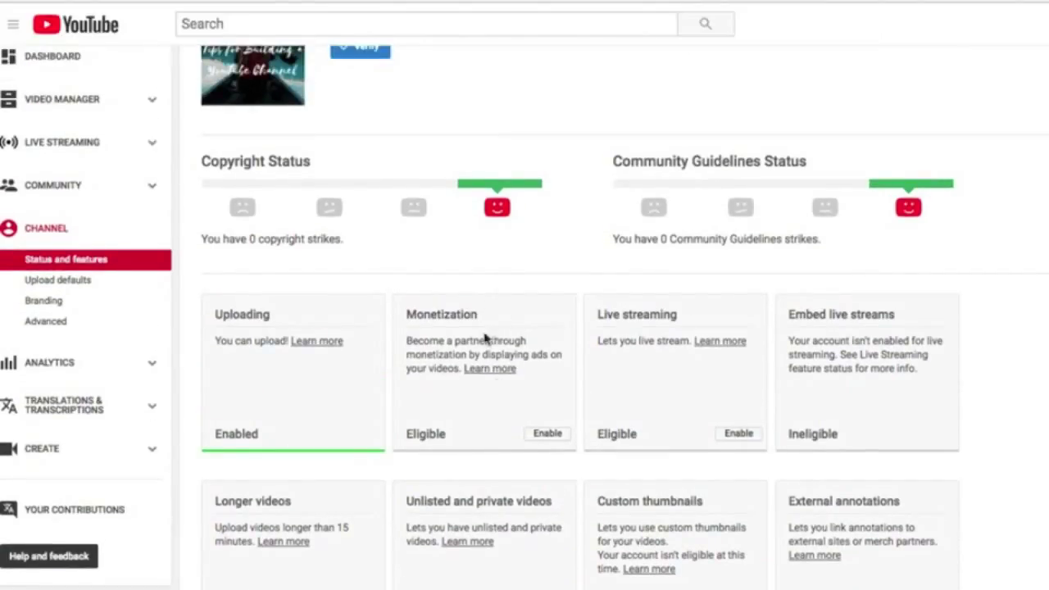